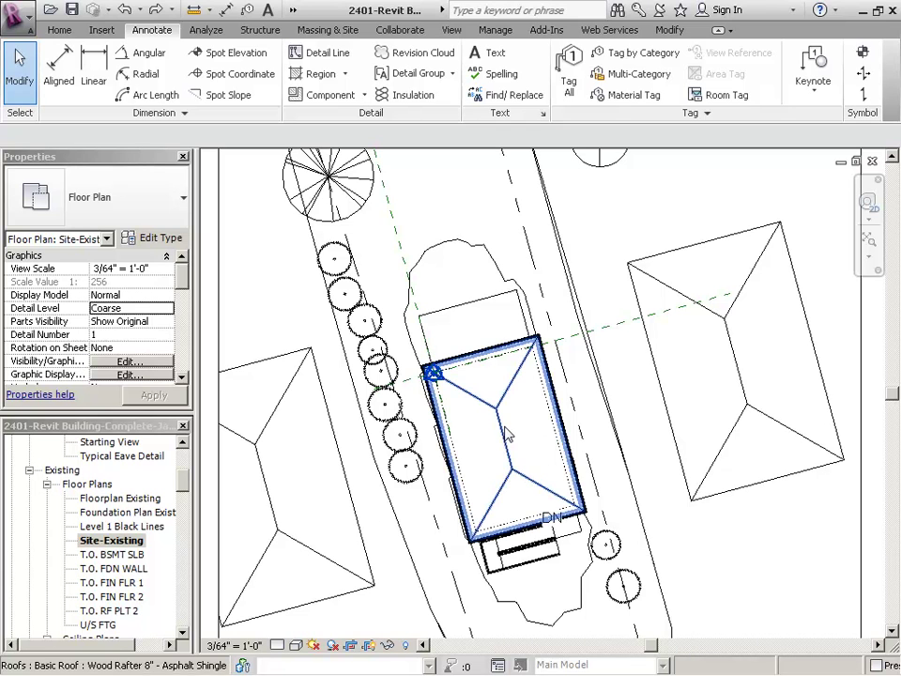
Hide the roof category in the Site-Existing floor plan view
{"action": "right_click", "coordinate": [503, 424]}
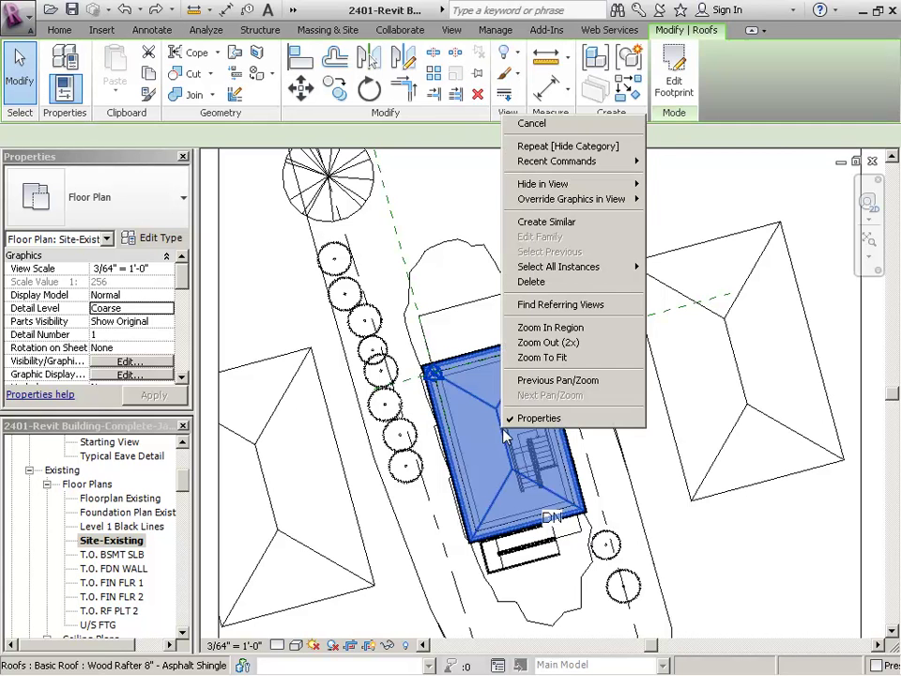
{"action": "mouse_move", "coordinate": [601, 192]}
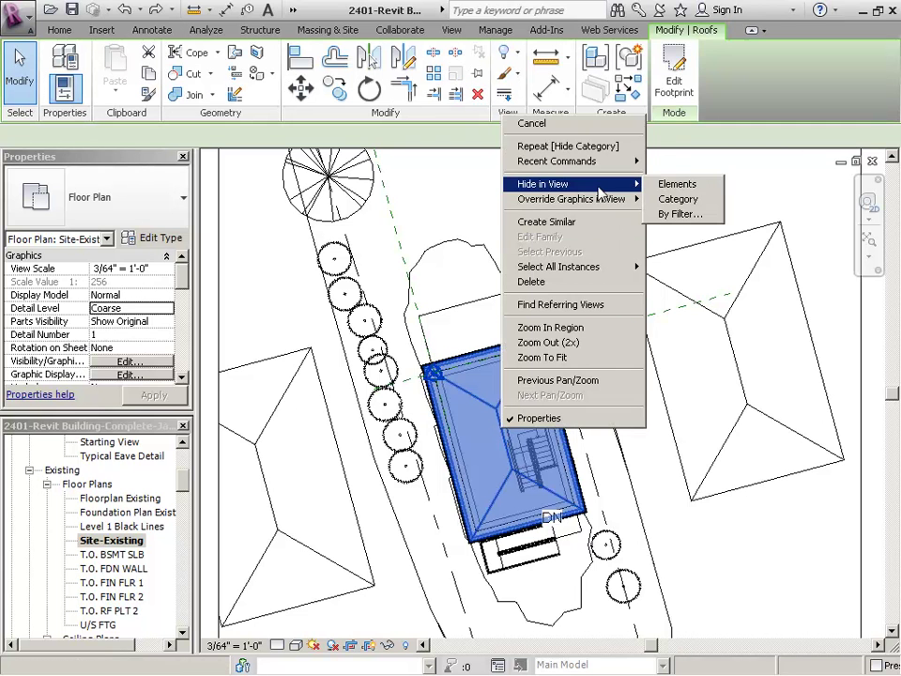
{"action": "left_click", "coordinate": [693, 201]}
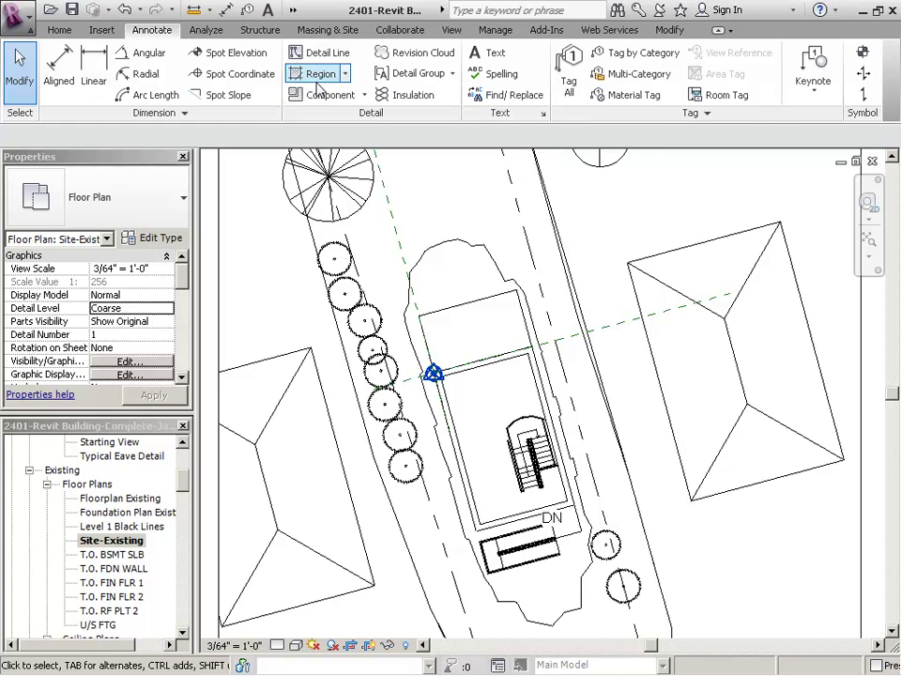
Create a Diagonal Crosshatch filled region by picking the four outer wall edges of the central building, and finish the boundary
{"action": "left_click", "coordinate": [346, 75]}
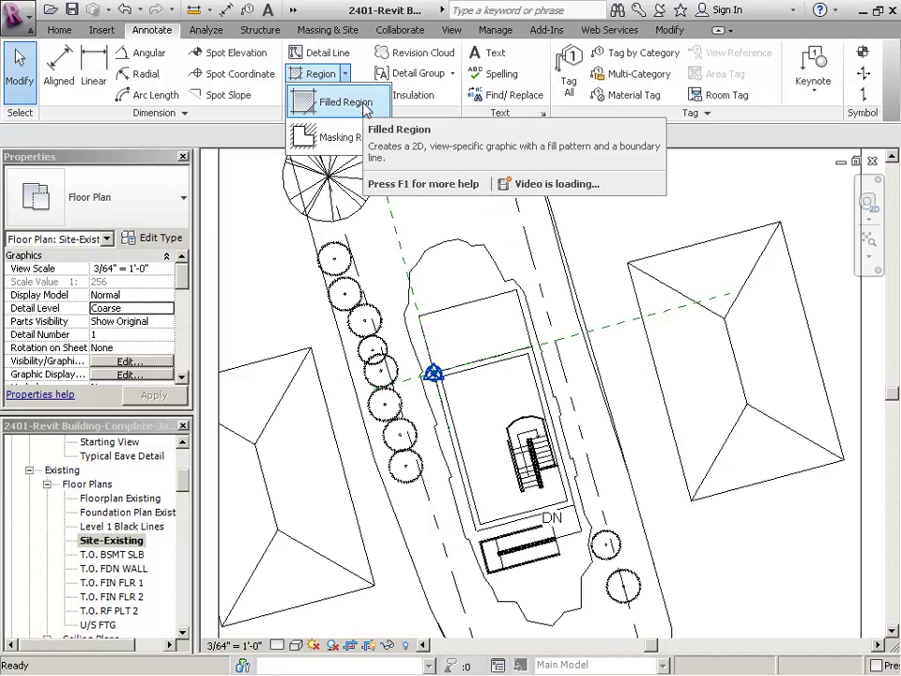
{"action": "left_click", "coordinate": [365, 106]}
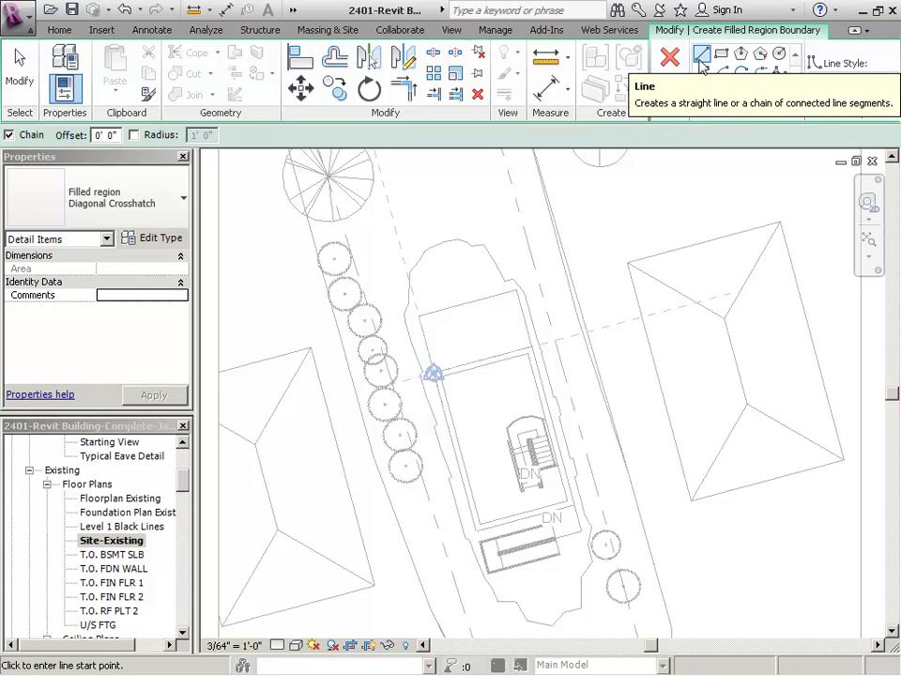
{"action": "left_click", "coordinate": [741, 92]}
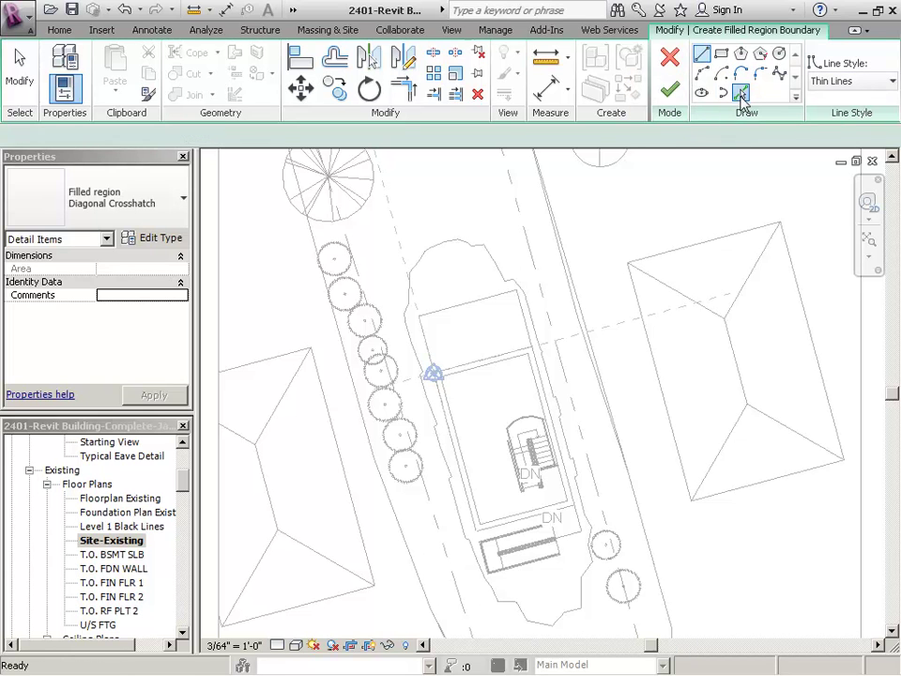
{"action": "left_click", "coordinate": [489, 366]}
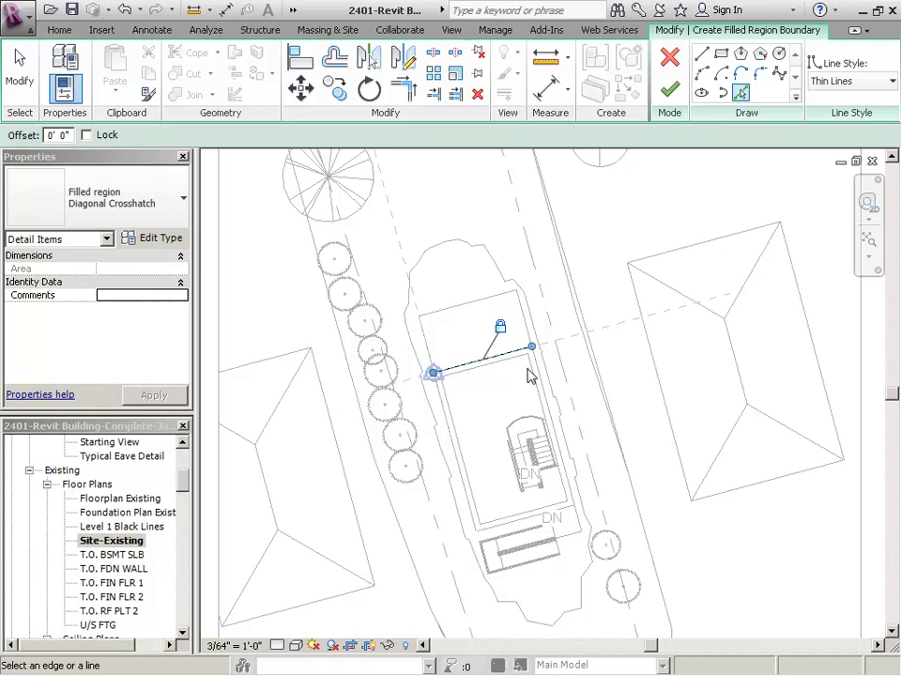
{"action": "left_click", "coordinate": [550, 413]}
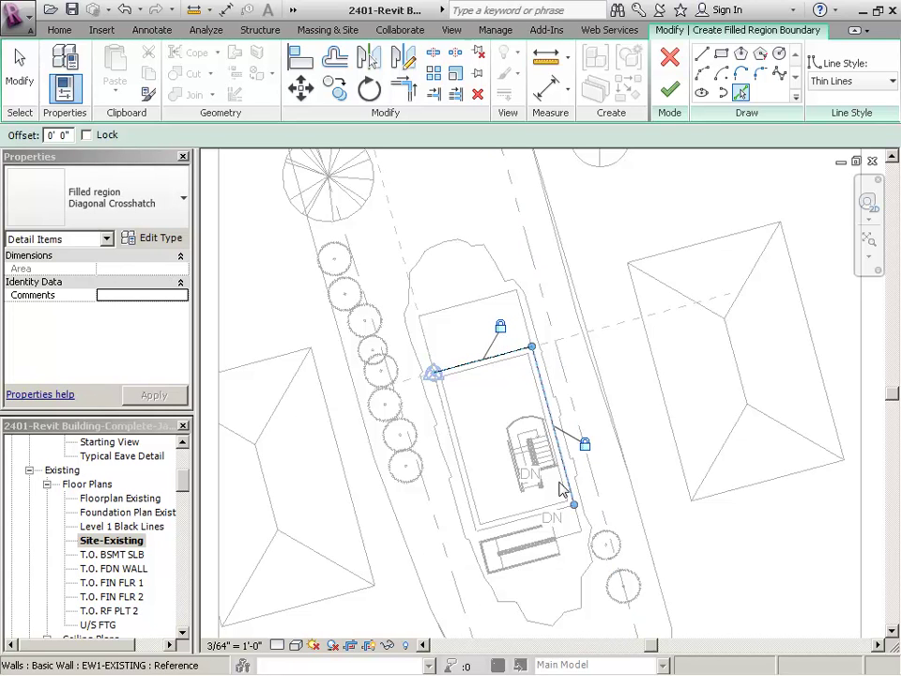
{"action": "left_click", "coordinate": [522, 524]}
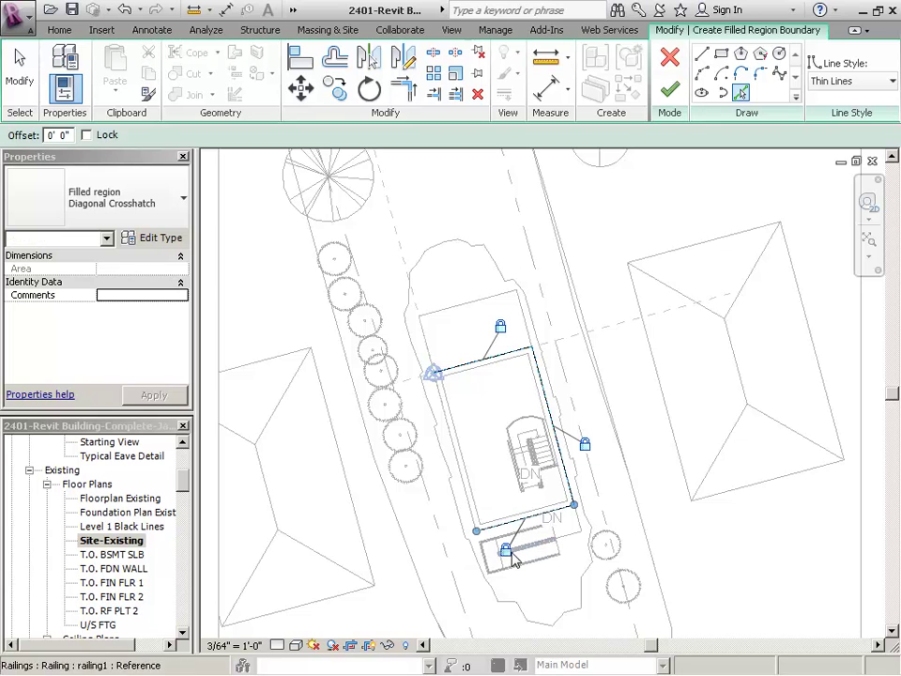
{"action": "left_click", "coordinate": [467, 497]}
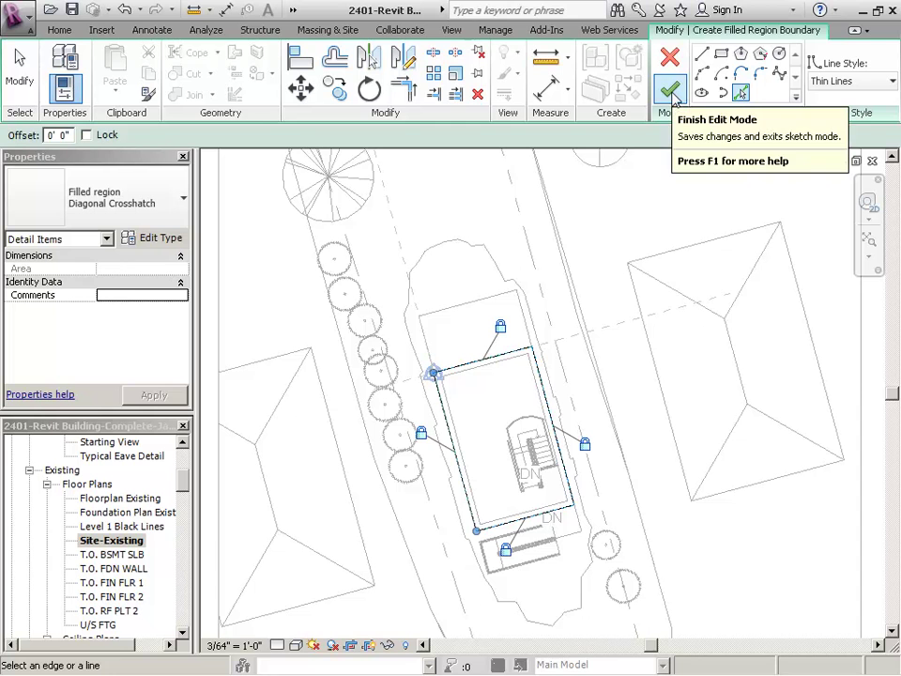
{"action": "left_click", "coordinate": [670, 91]}
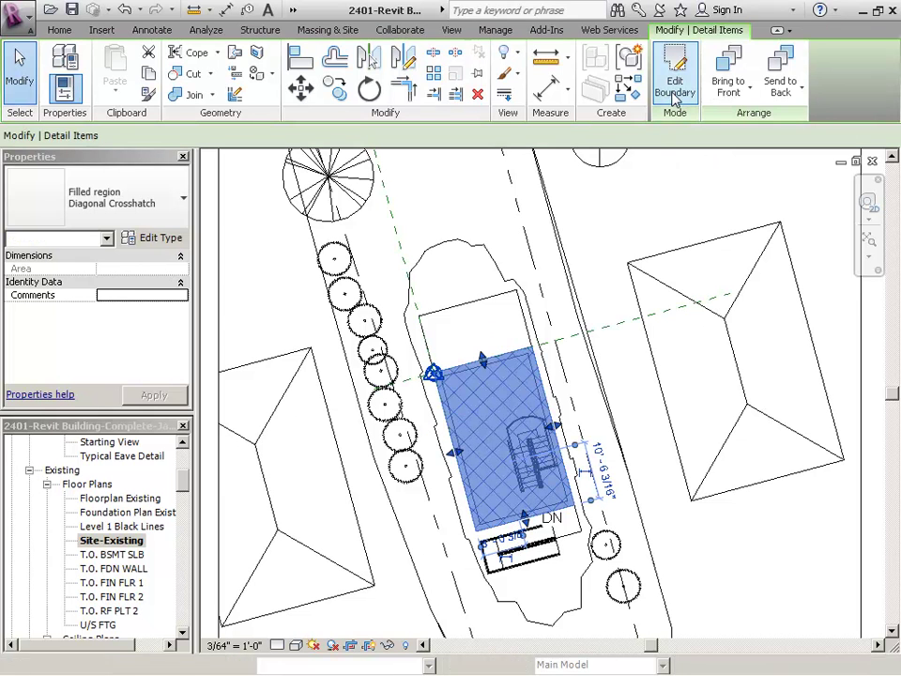
{"action": "left_click", "coordinate": [589, 273]}
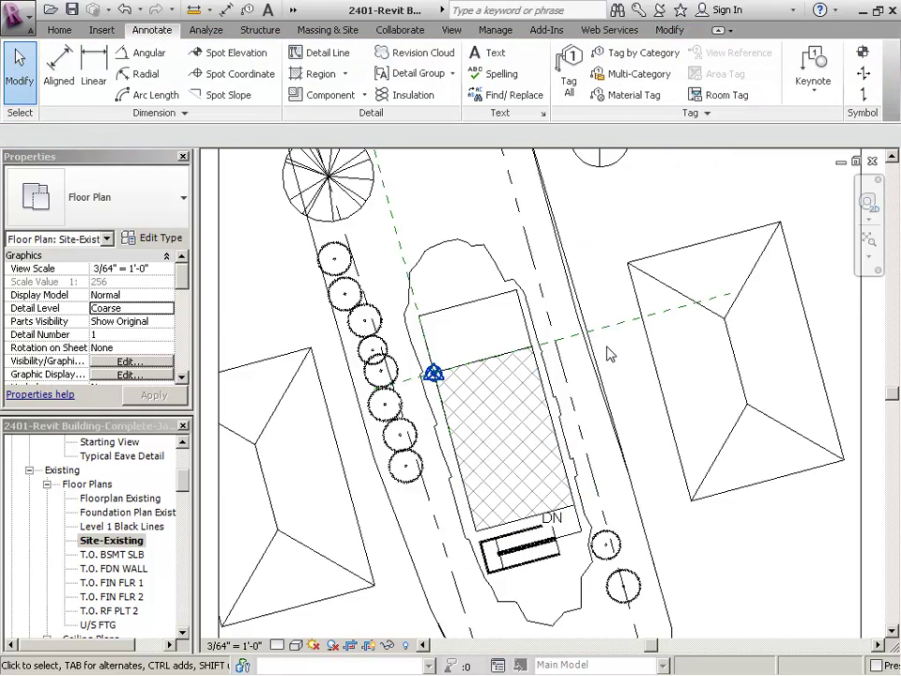
Open the type properties of the crosshatched filled region over the building
{"action": "scroll", "coordinate": [603, 384], "scroll_direction": "up", "scroll_amount": 1}
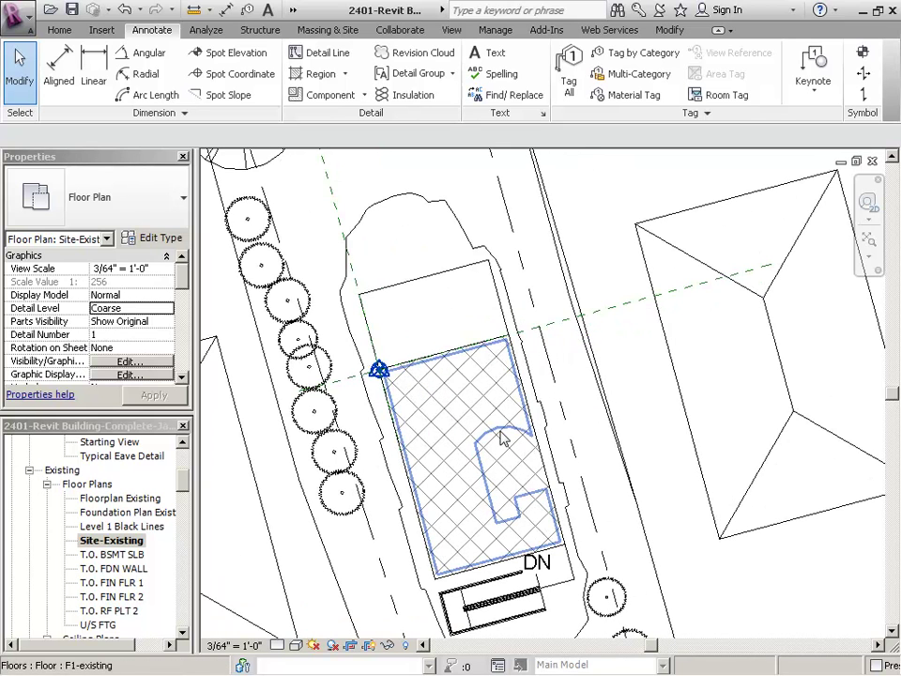
{"action": "left_click", "coordinate": [516, 355]}
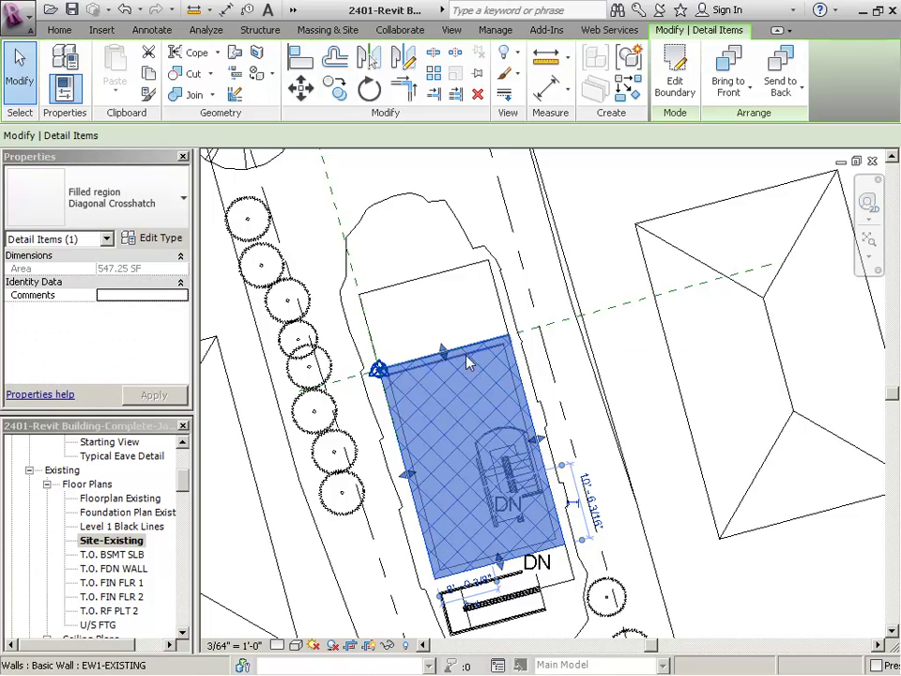
{"action": "left_click", "coordinate": [155, 238]}
Try to duplicate the Diagonal Crosshatch filled region type under the name Solid Grey
{"action": "left_click", "coordinate": [312, 152]}
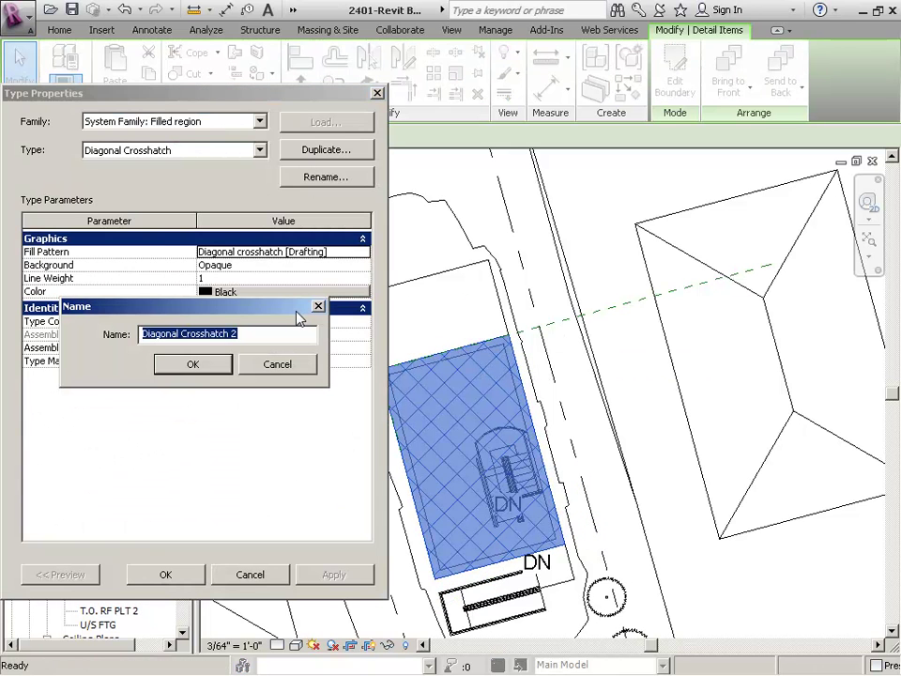
{"action": "type", "text": "Solid Grey"}
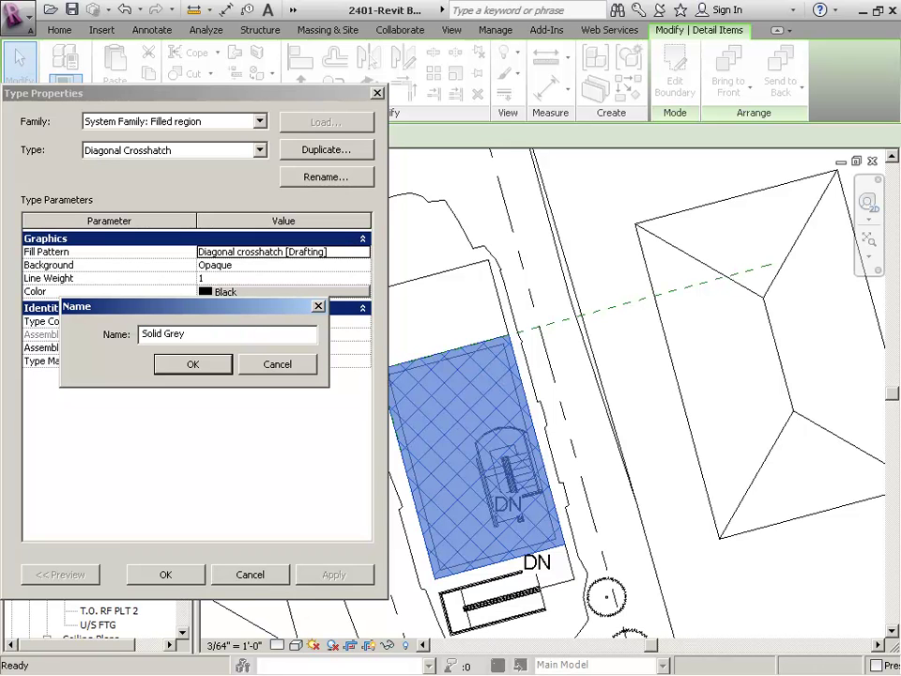
{"action": "key", "text": "Return"}
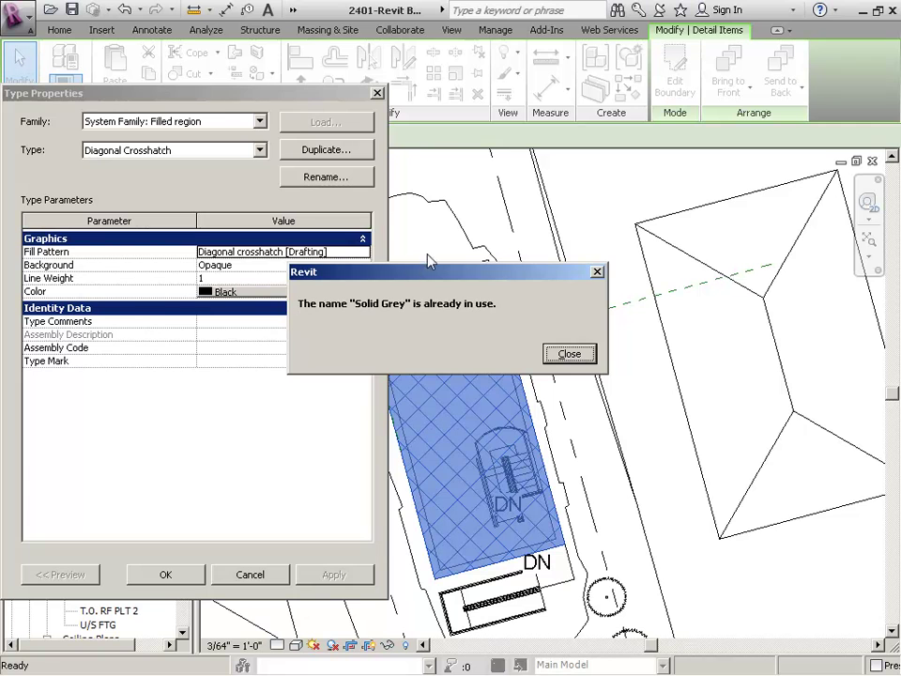
{"action": "left_click", "coordinate": [568, 358]}
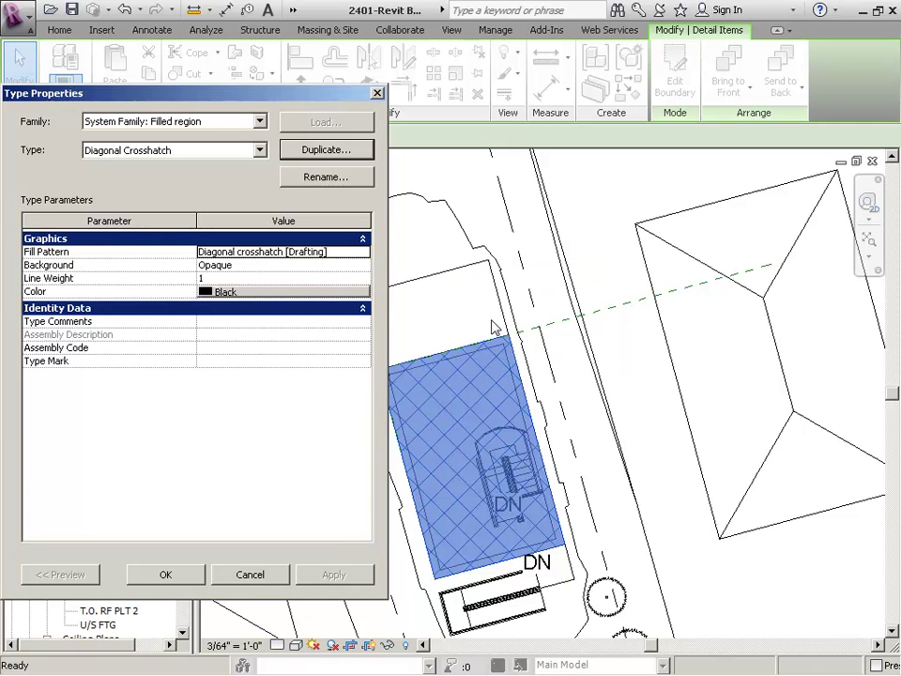
Duplicate the Diagonal Crosshatch filled region type as Solid Grey2
{"action": "left_click", "coordinate": [305, 152]}
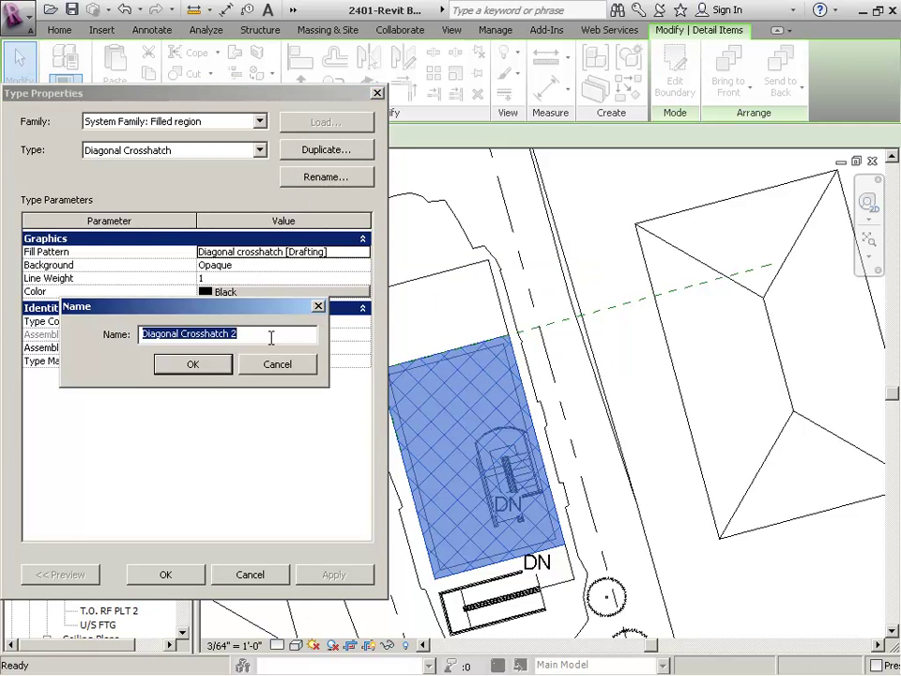
{"action": "type", "text": "Solid Grey"}
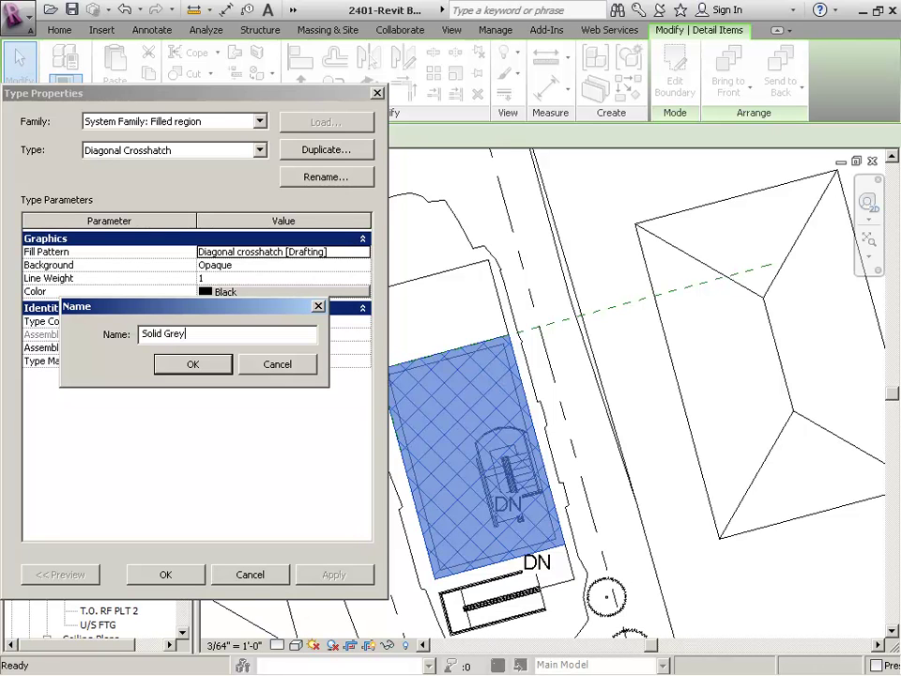
{"action": "type", "text": "2"}
{"action": "key", "text": "Return"}
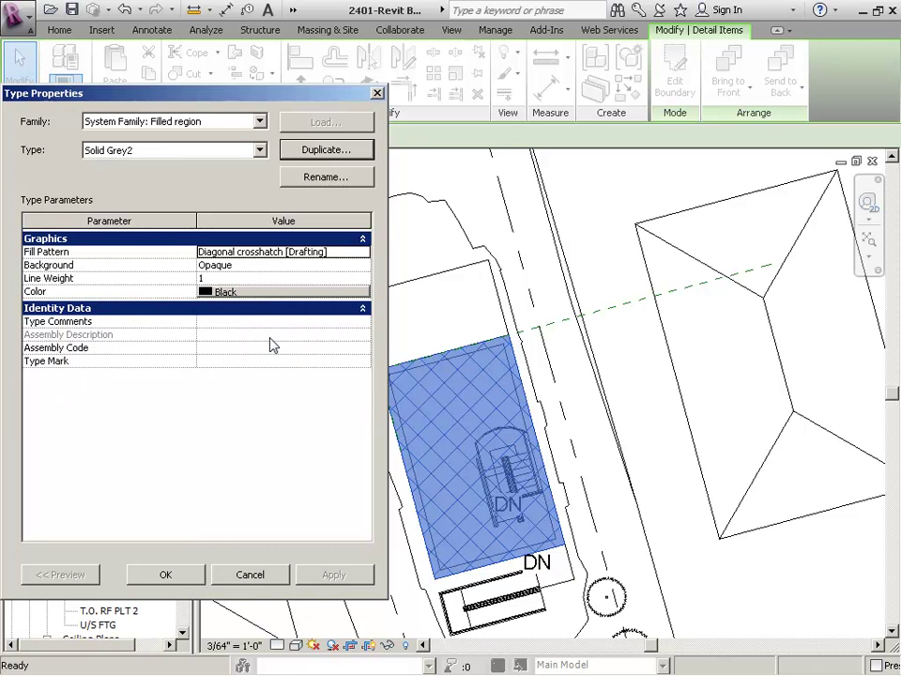
Set the Solid Grey2 type's fill pattern to the Solid fill drafting pattern
{"action": "left_click", "coordinate": [330, 253]}
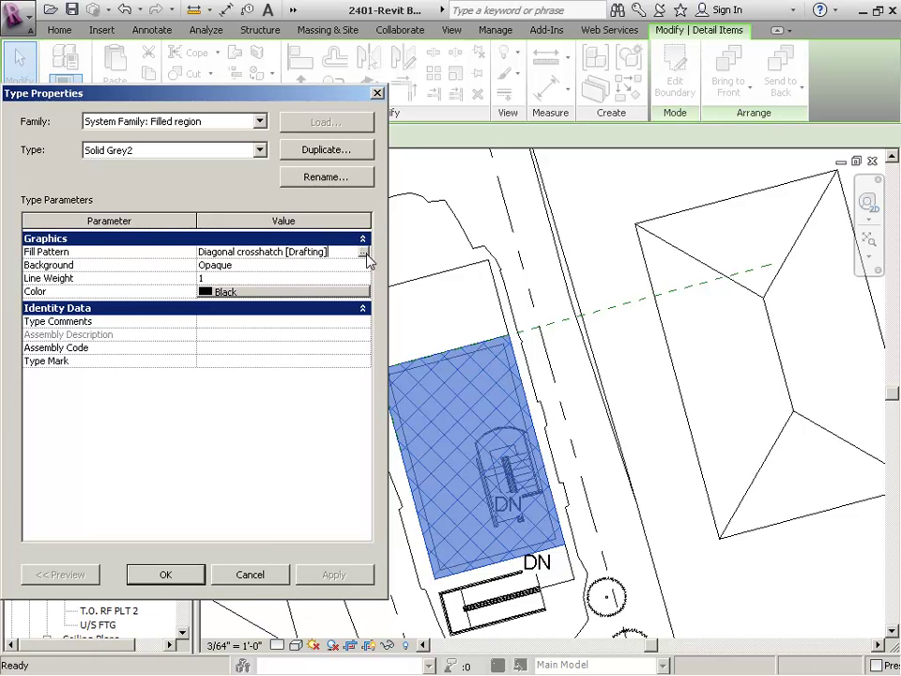
{"action": "left_click", "coordinate": [364, 254]}
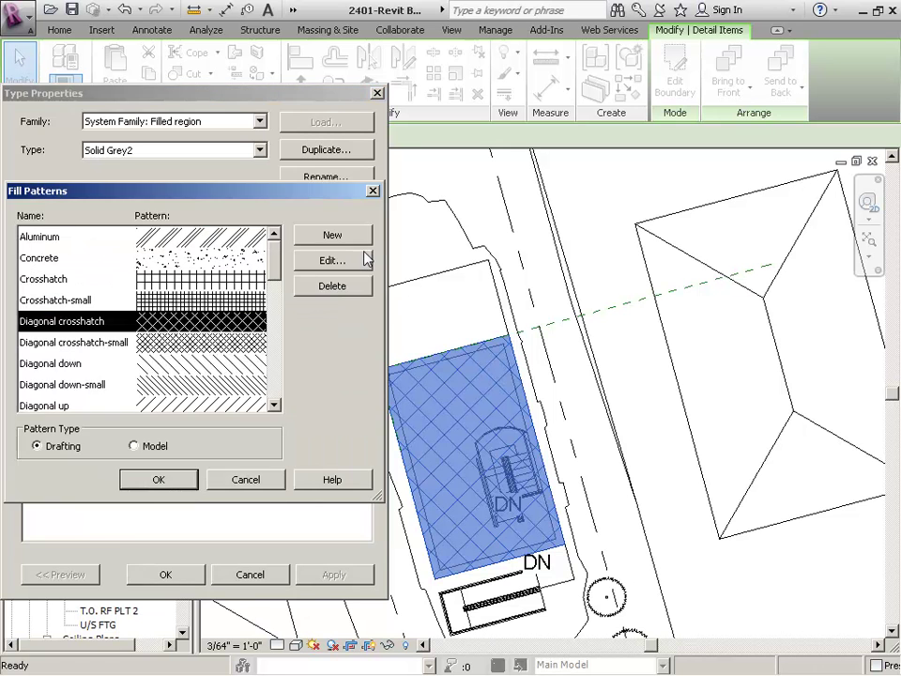
{"action": "left_click_drag", "start_coordinate": [273, 246], "coordinate": [273, 356]}
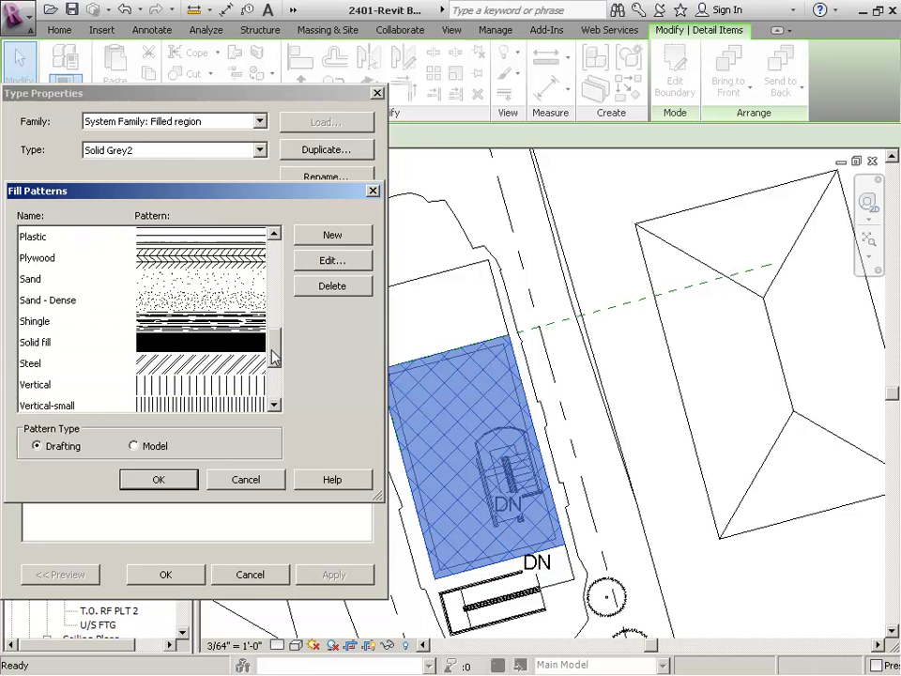
{"action": "left_click", "coordinate": [224, 349]}
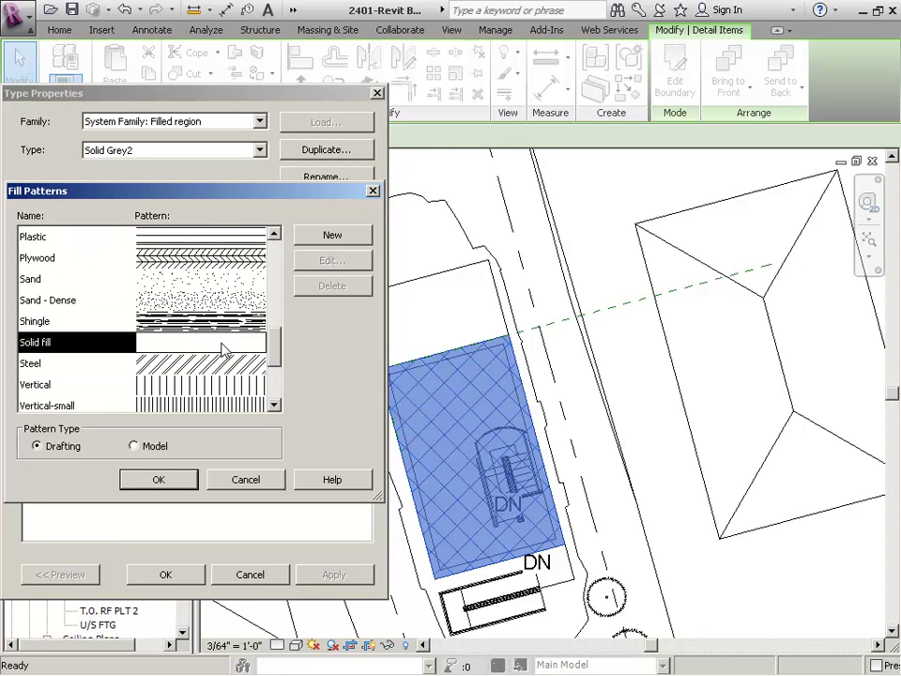
{"action": "left_click", "coordinate": [153, 481]}
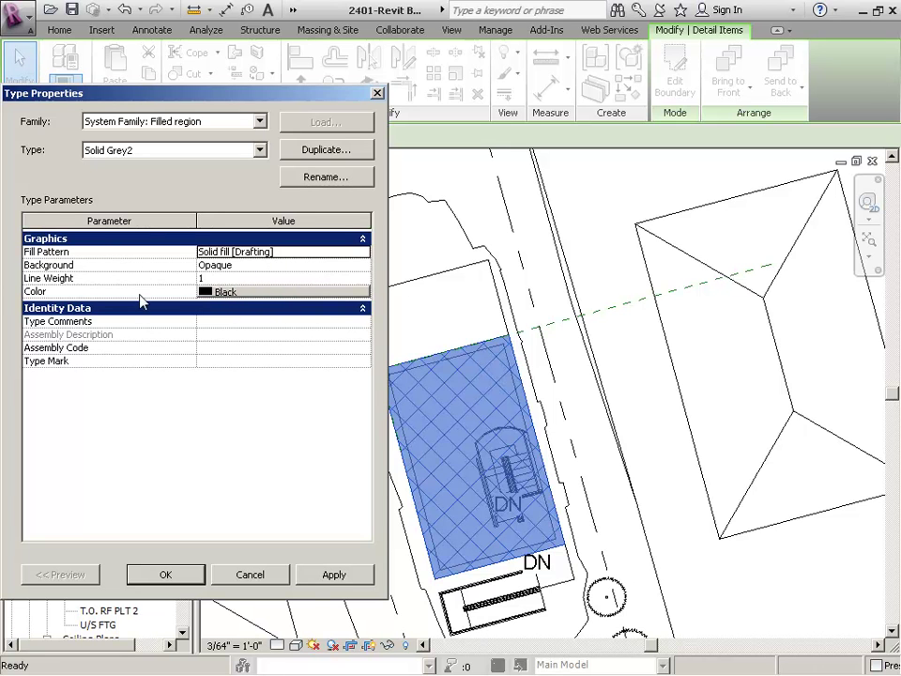
Set the Solid Grey2 type's color to grey RGB 128-128-128 and apply the type changes to the region
{"action": "left_click", "coordinate": [285, 292]}
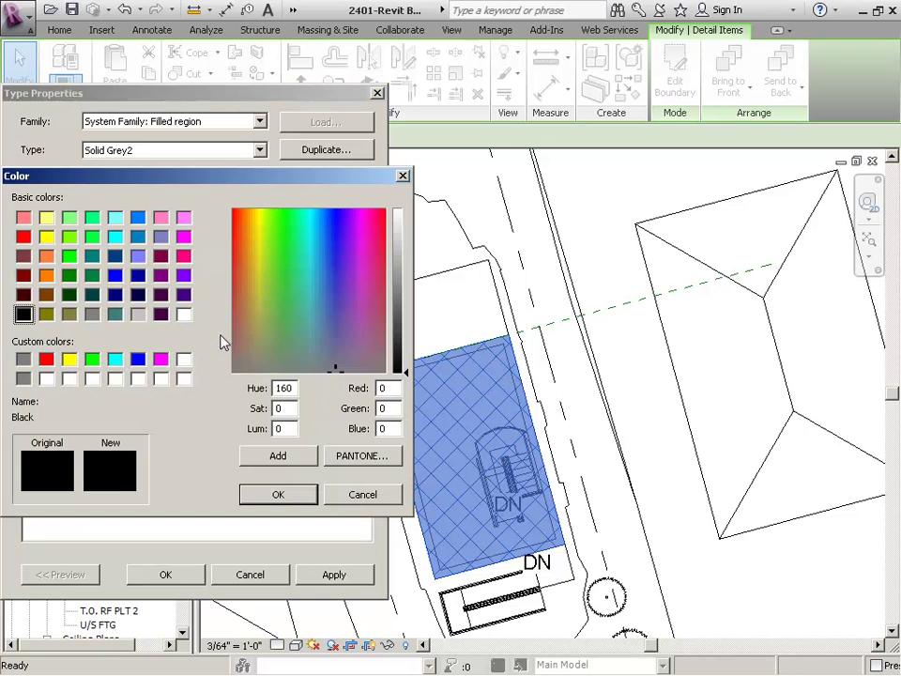
{"action": "left_click", "coordinate": [22, 361]}
{"action": "left_click", "coordinate": [277, 493]}
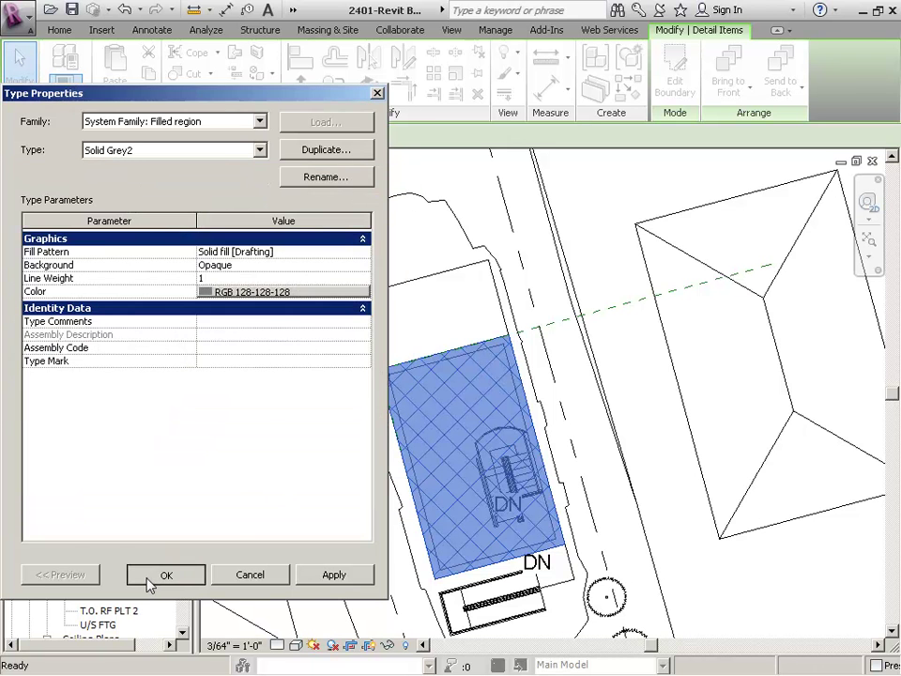
{"action": "left_click", "coordinate": [150, 582]}
{"action": "left_click", "coordinate": [644, 427]}
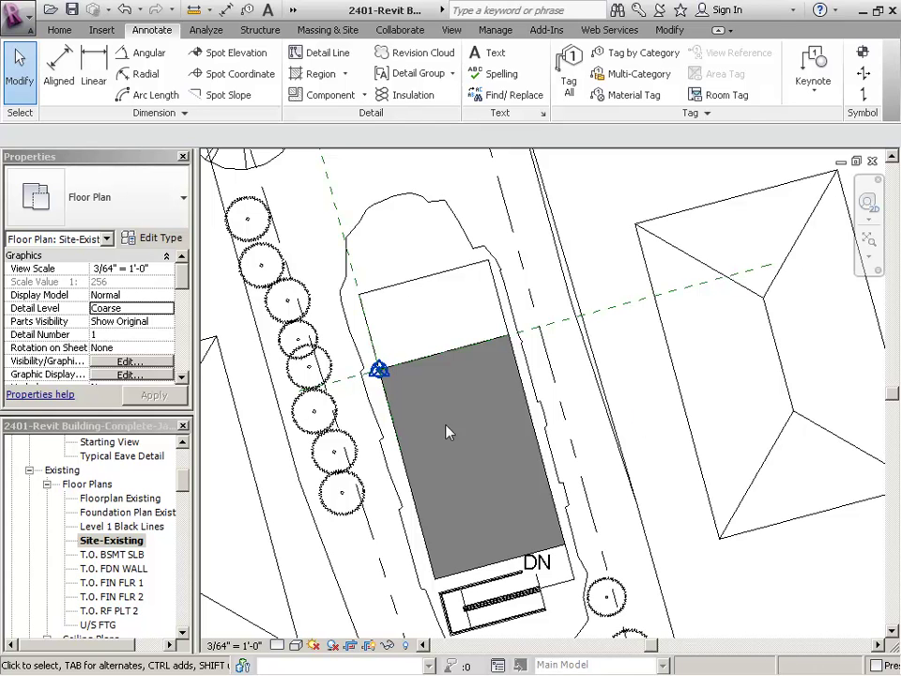
Edit the grey region's boundary, sketching a line about 10'-7" up from its upper edge and another across to the building's upper-right corner
{"action": "scroll", "coordinate": [449, 432], "scroll_direction": "down", "scroll_amount": 2}
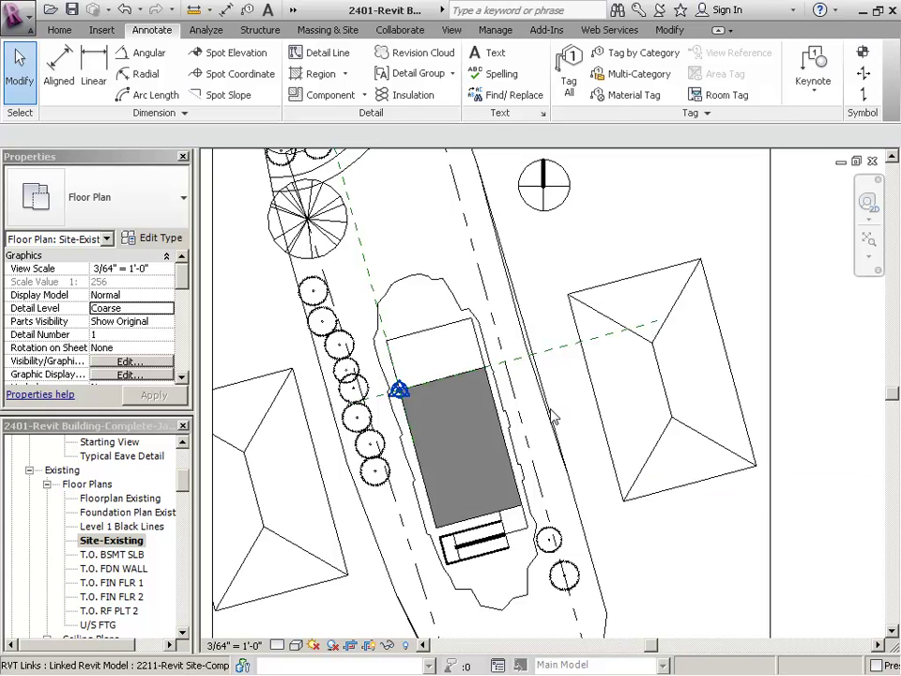
{"action": "scroll", "coordinate": [554, 409], "scroll_direction": "up", "scroll_amount": 2}
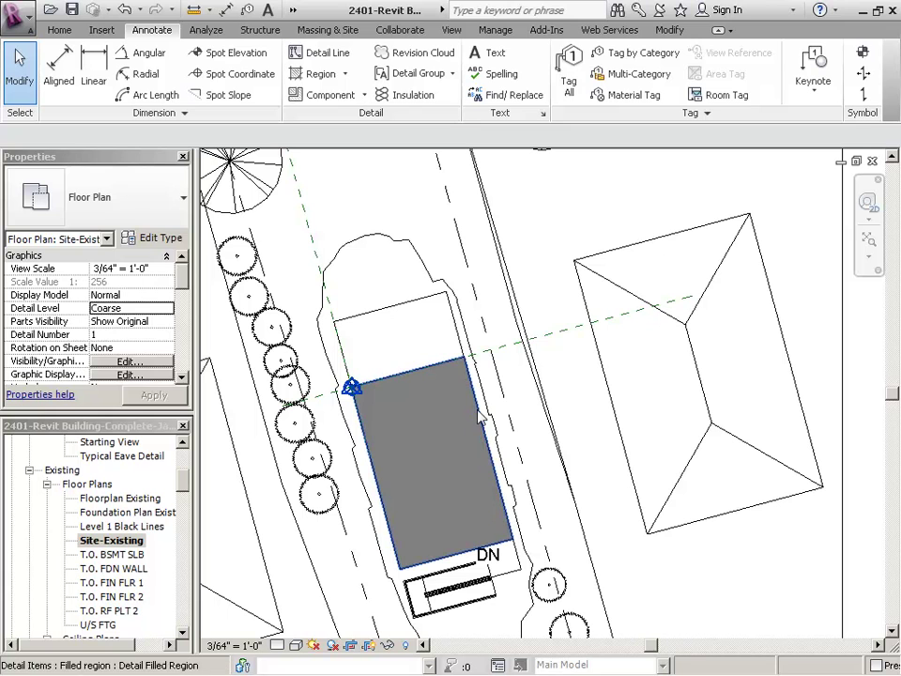
{"action": "left_click", "coordinate": [480, 419]}
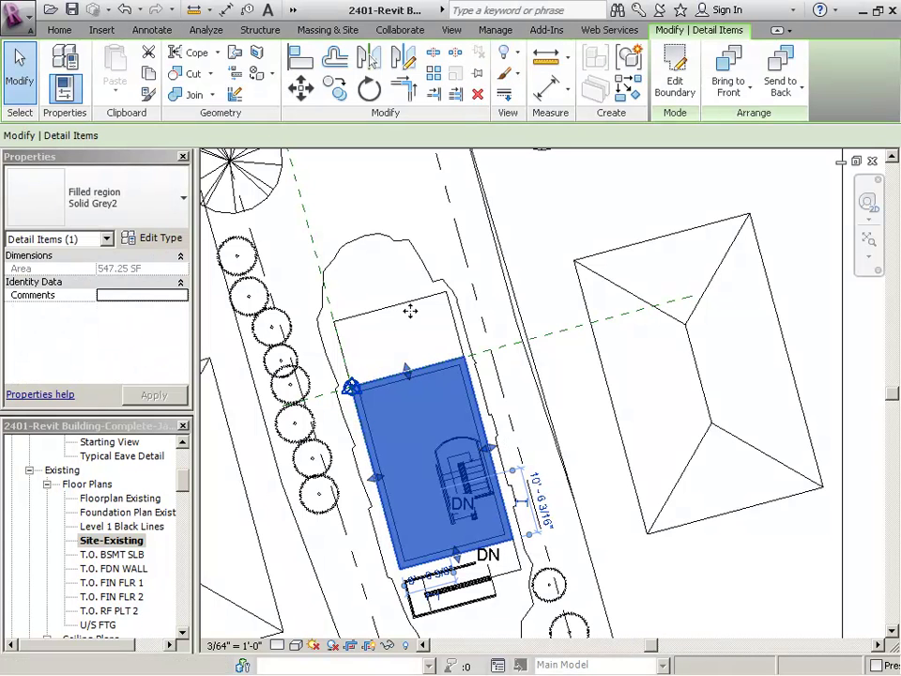
{"action": "left_click", "coordinate": [677, 79]}
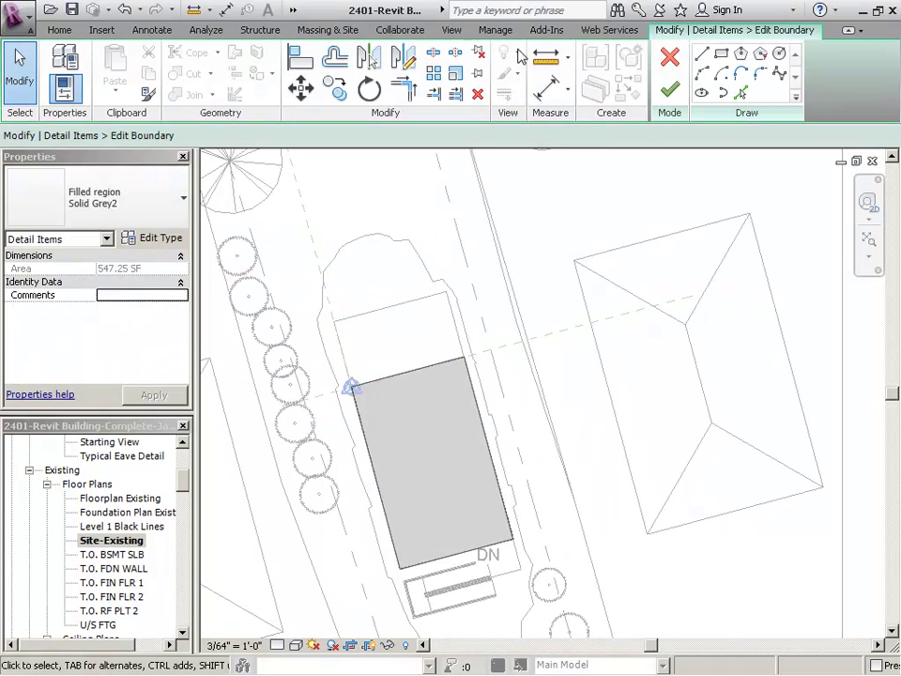
{"action": "left_click", "coordinate": [700, 54]}
{"action": "scroll", "coordinate": [412, 364], "scroll_direction": "up", "scroll_amount": 2}
{"action": "left_click", "coordinate": [394, 373]}
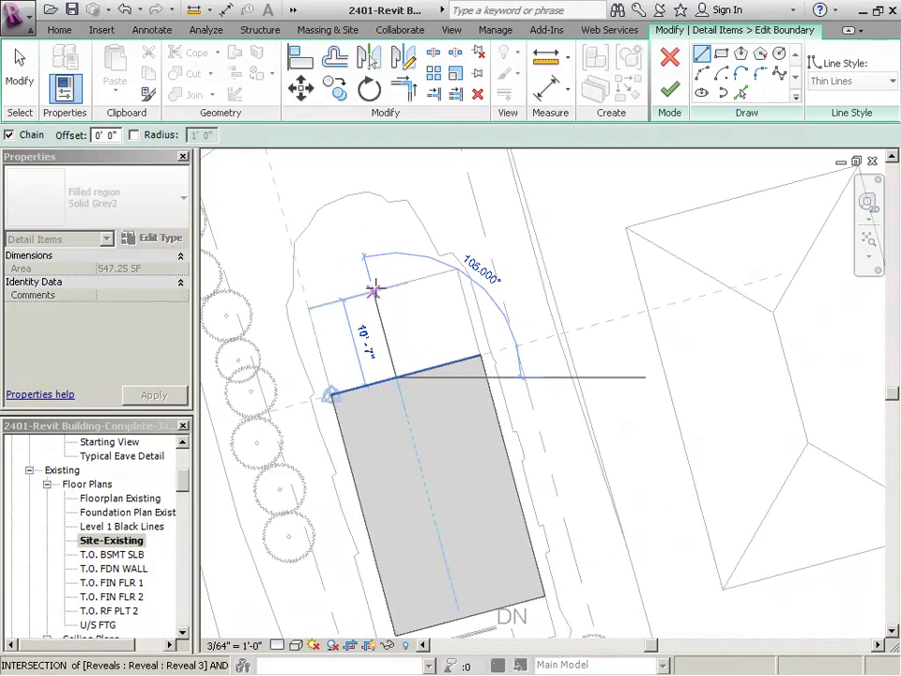
{"action": "left_click", "coordinate": [374, 291]}
{"action": "left_click", "coordinate": [453, 267]}
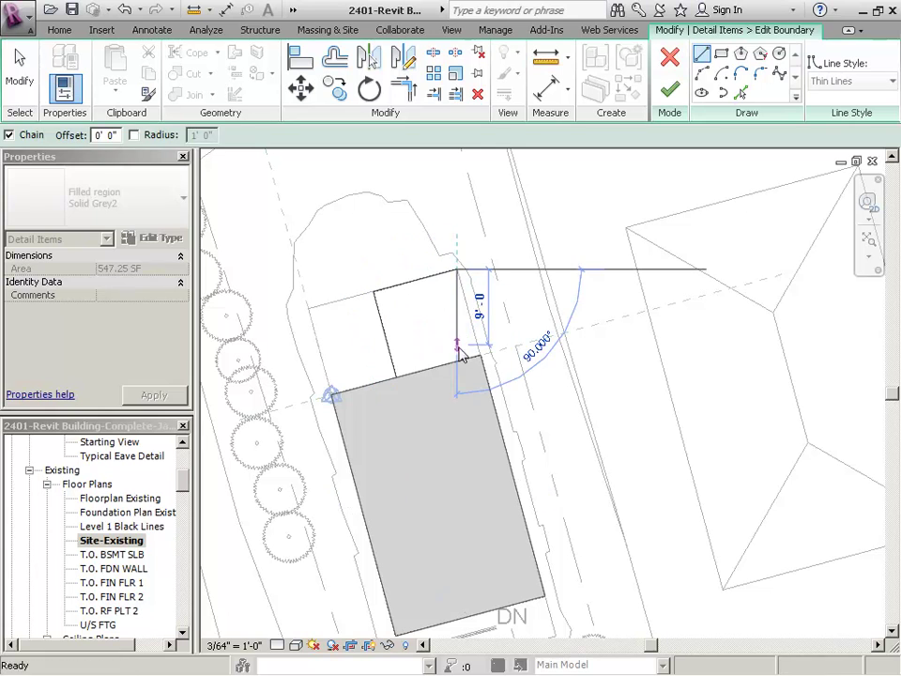
{"action": "left_click", "coordinate": [464, 354]}
{"action": "key", "text": "Escape"}
{"action": "key", "text": "Escape"}
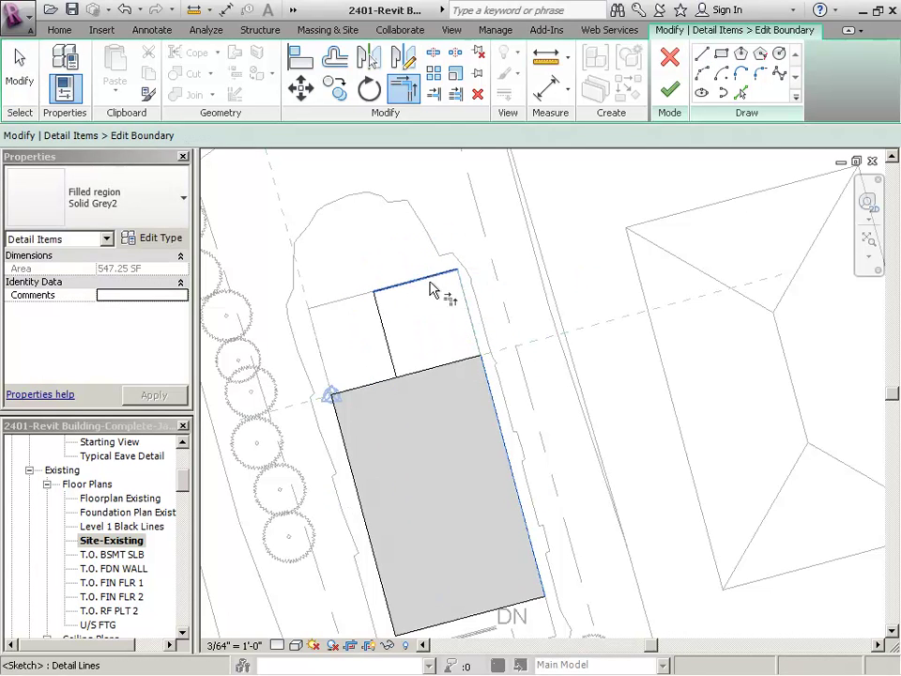
Trim the new sketch lines with the region's existing edges into one closed L-shaped outline and finish the boundary edit
{"action": "left_click", "coordinate": [388, 346]}
{"action": "left_click", "coordinate": [381, 390]}
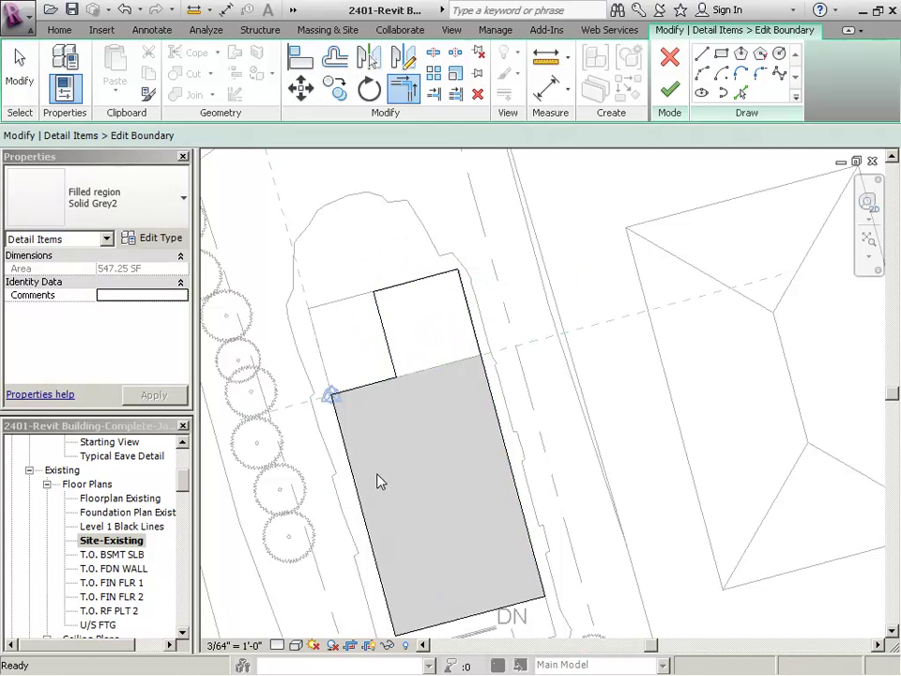
{"action": "key", "text": "Escape"}
{"action": "key", "text": "Escape"}
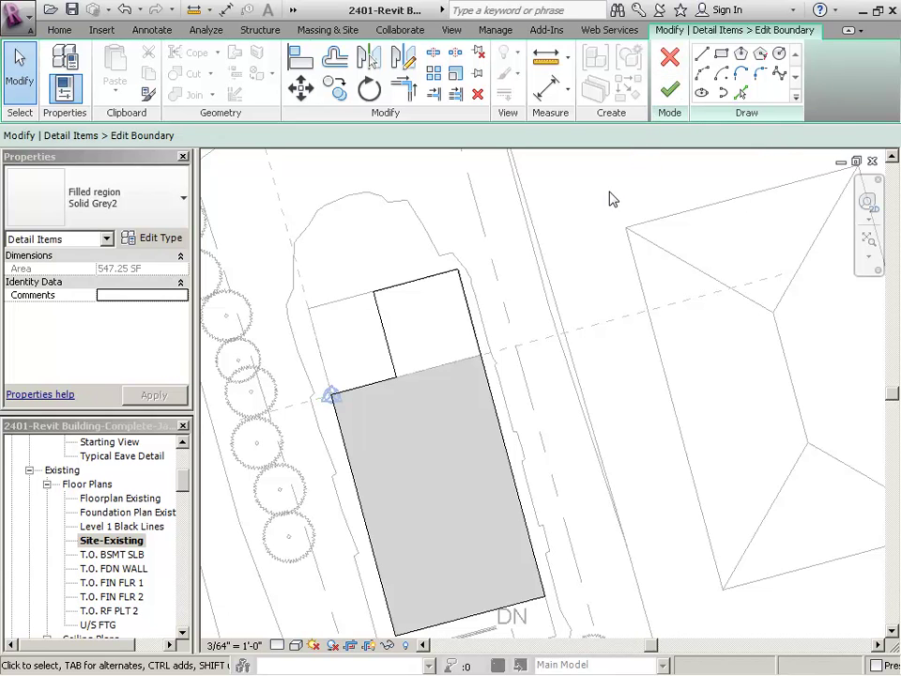
{"action": "left_click", "coordinate": [670, 90]}
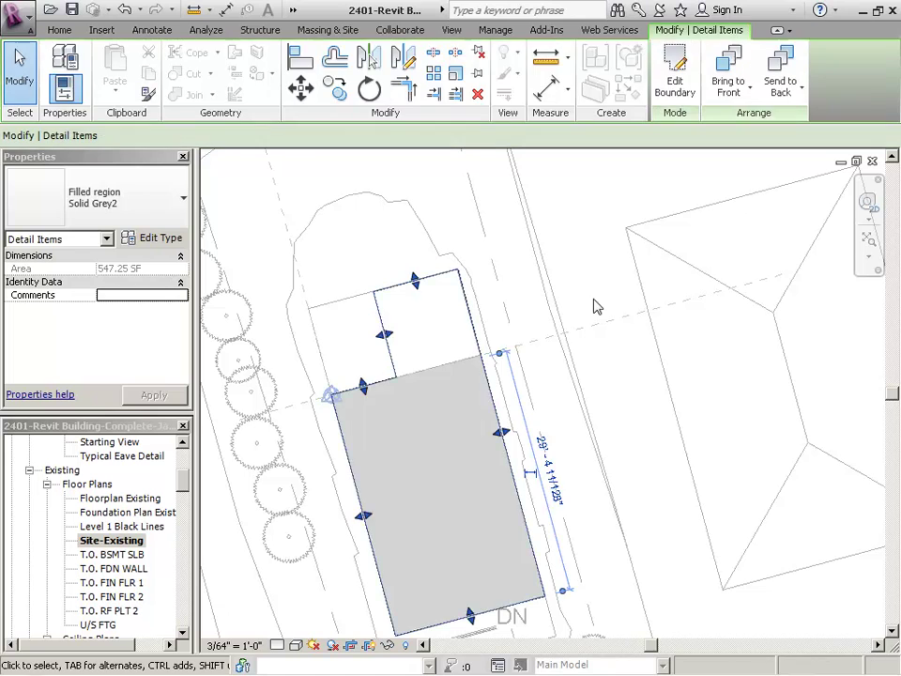
{"action": "left_click", "coordinate": [580, 302]}
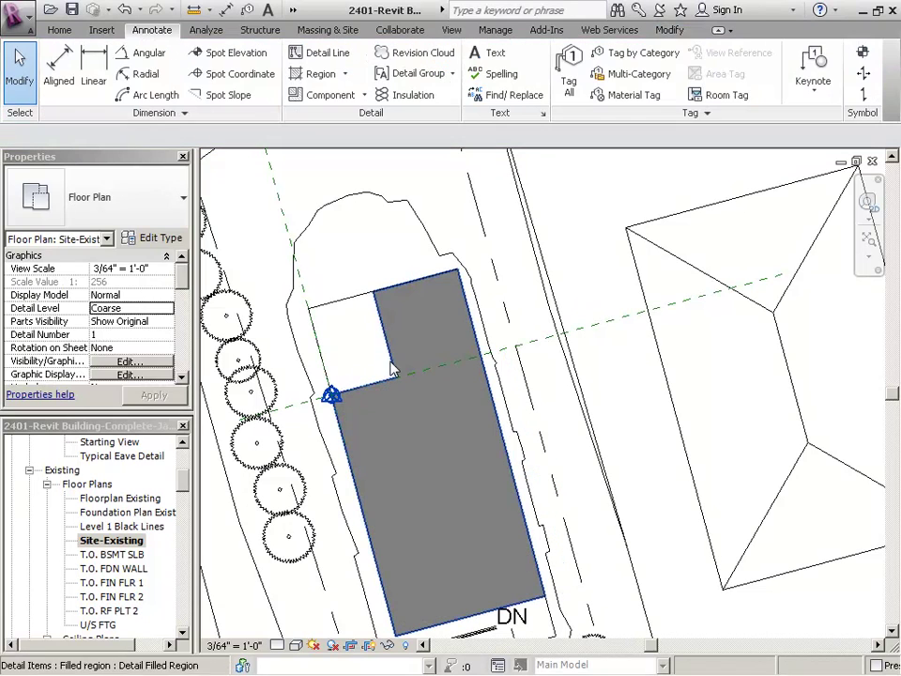
Stretch the left edge of the grey region's upper extension slightly outward to widen it
{"action": "left_click", "coordinate": [390, 363]}
{"action": "left_click_drag", "start_coordinate": [385, 337], "coordinate": [375, 340]}
{"action": "left_click", "coordinate": [517, 319]}
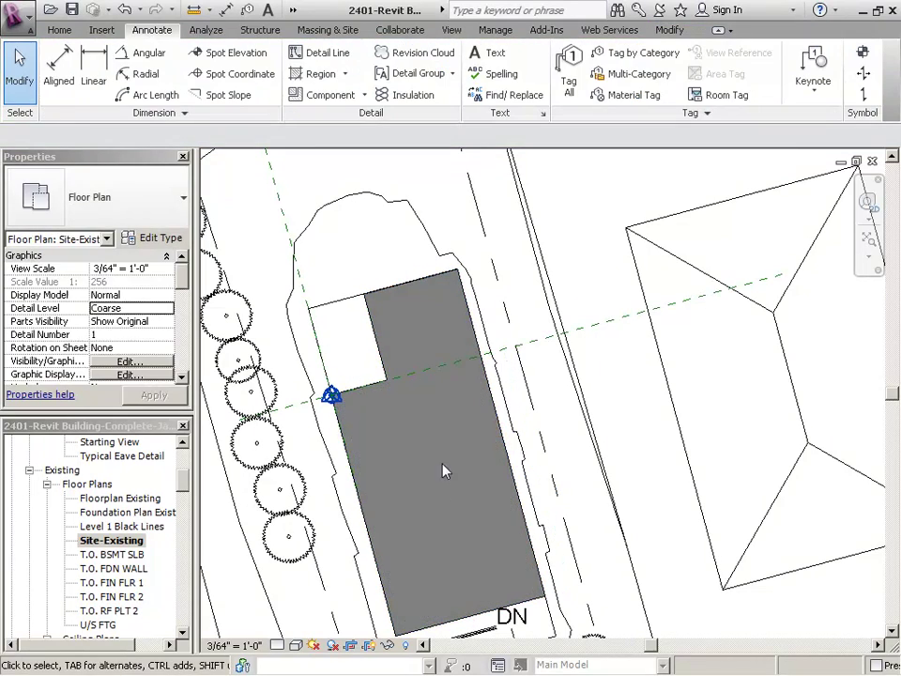
Create a rectangular masking region about 20'-6" tall over the upper-left part of the building and the contour above it
{"action": "scroll", "coordinate": [445, 472], "scroll_direction": "down", "scroll_amount": 3}
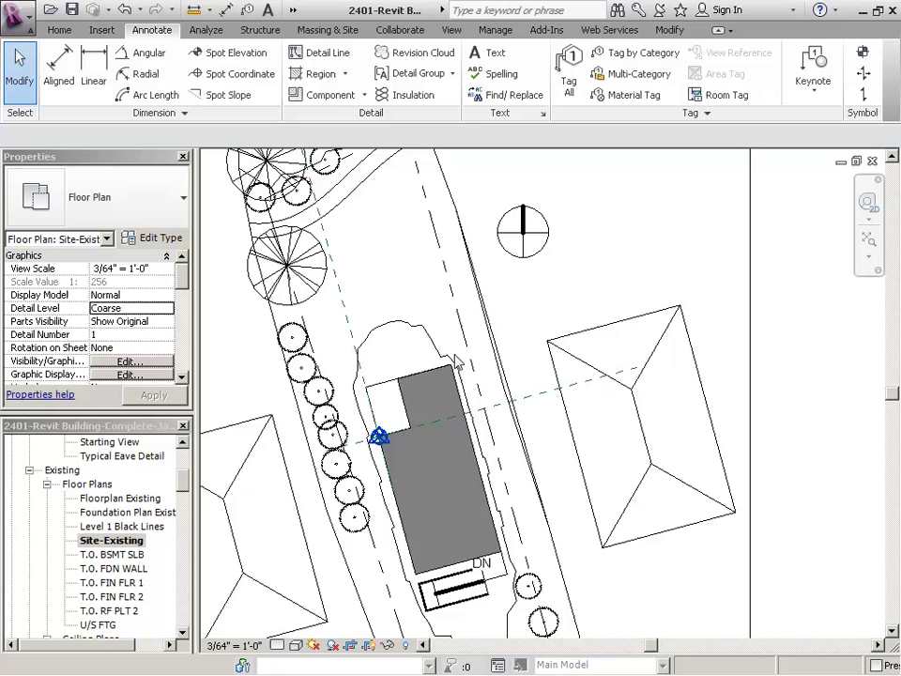
{"action": "left_click", "coordinate": [344, 75]}
{"action": "left_click", "coordinate": [332, 135]}
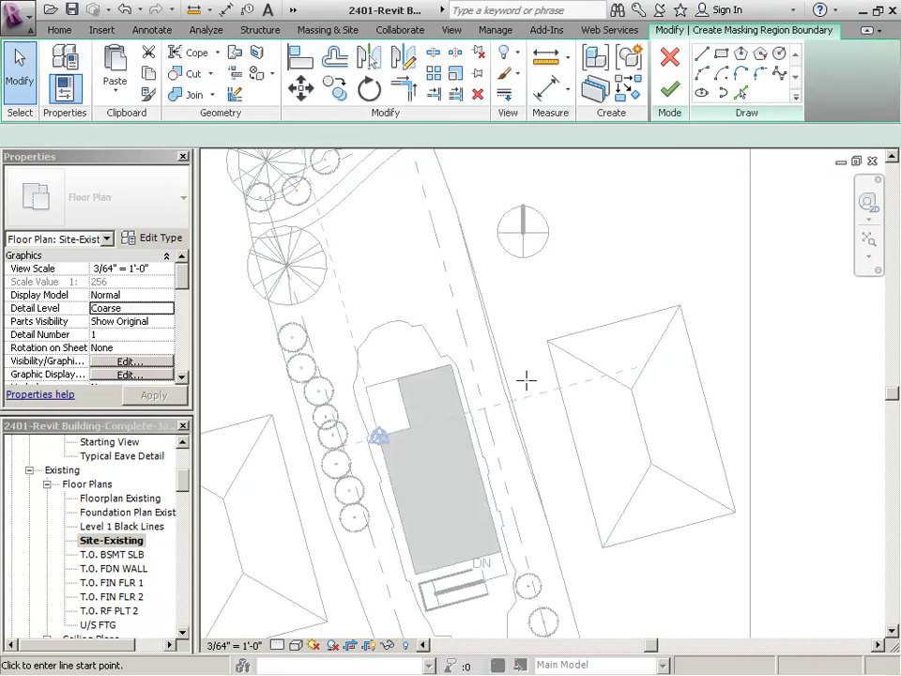
{"action": "left_click", "coordinate": [719, 56]}
{"action": "left_click", "coordinate": [364, 305]}
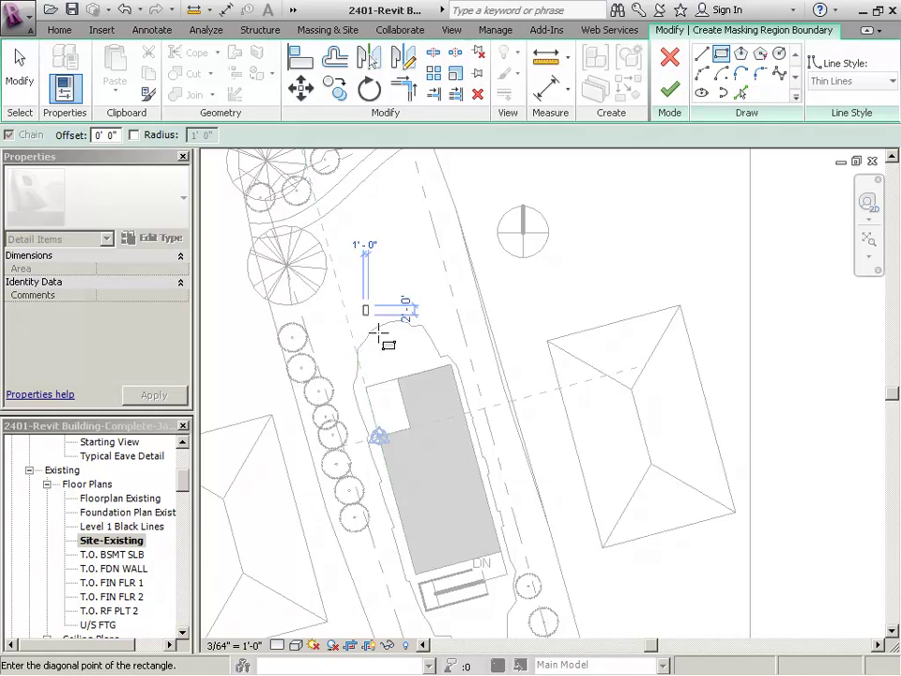
{"action": "left_click", "coordinate": [422, 402]}
{"action": "left_click", "coordinate": [670, 89]}
Stretch the masking region's left edge outward until the region is about 15'-5" wide
{"action": "scroll", "coordinate": [377, 361], "scroll_direction": "up", "scroll_amount": 2}
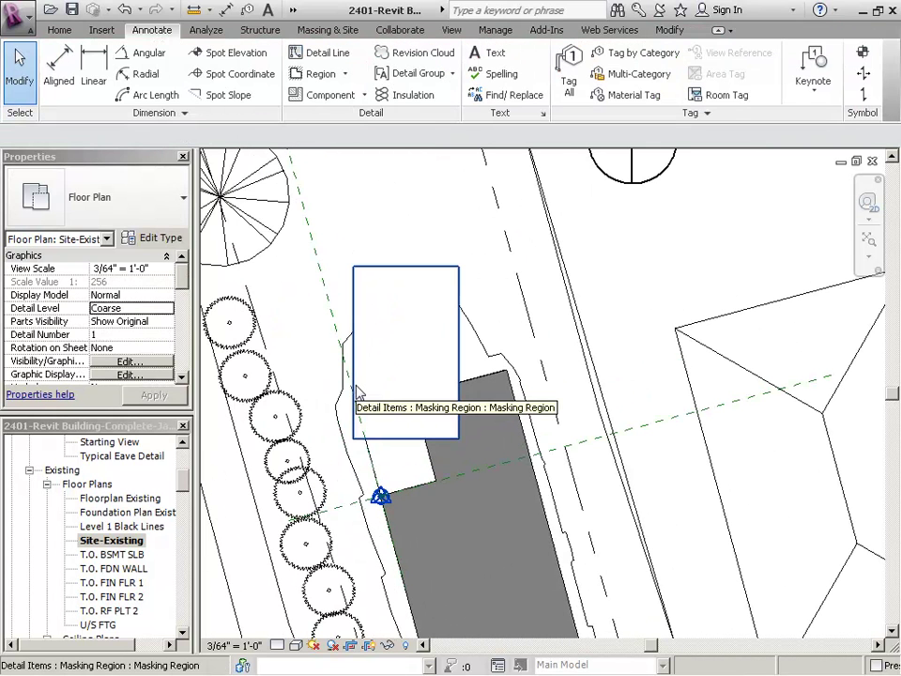
{"action": "left_click", "coordinate": [356, 393]}
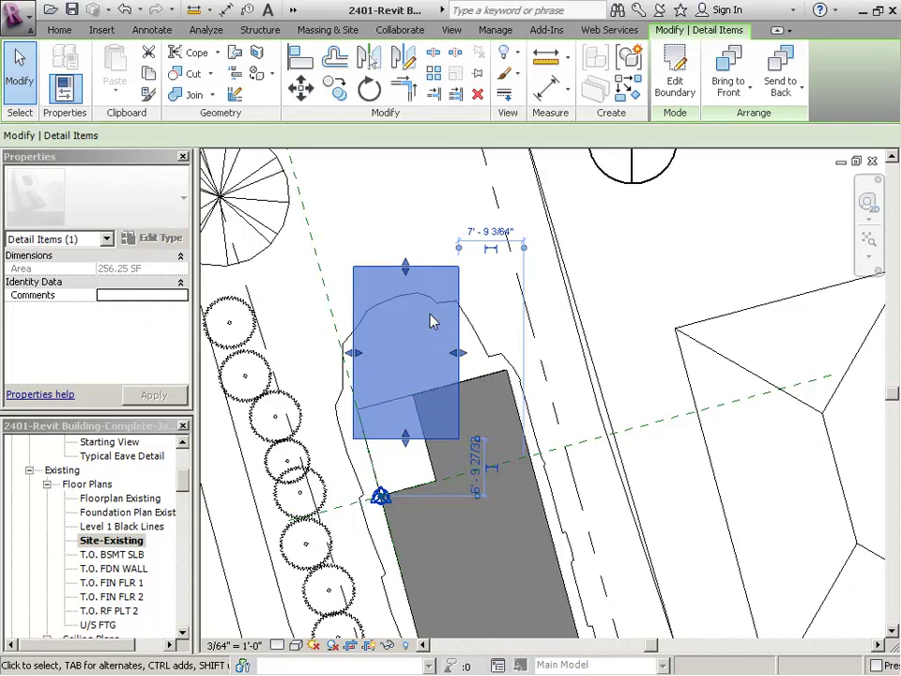
{"action": "left_click_drag", "start_coordinate": [360, 362], "coordinate": [334, 364]}
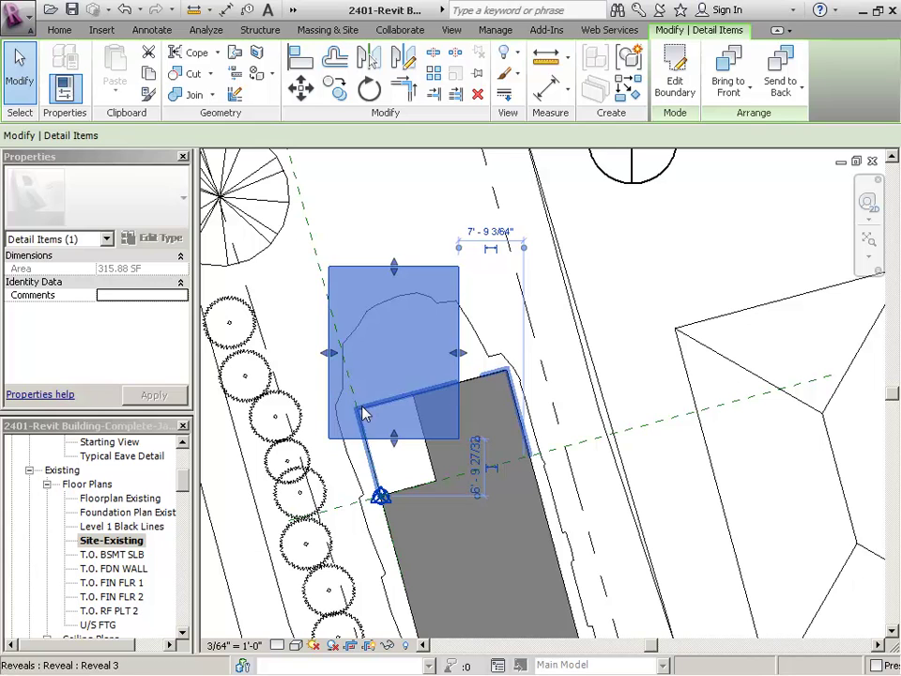
{"action": "left_click", "coordinate": [467, 294]}
{"action": "left_click", "coordinate": [459, 288]}
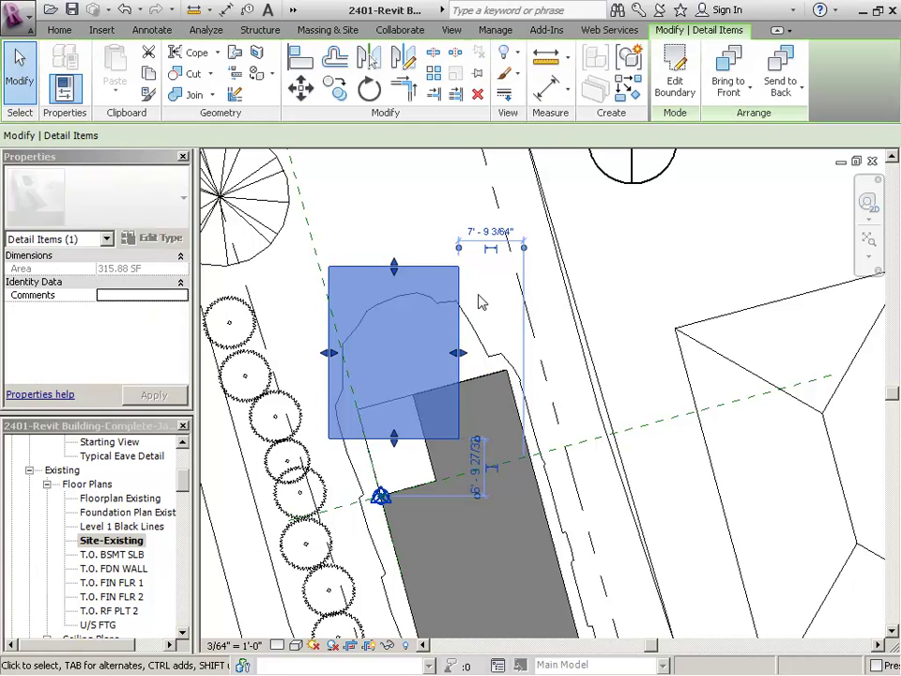
Send the masking region backward behind the grey filled region
{"action": "left_click", "coordinate": [796, 90]}
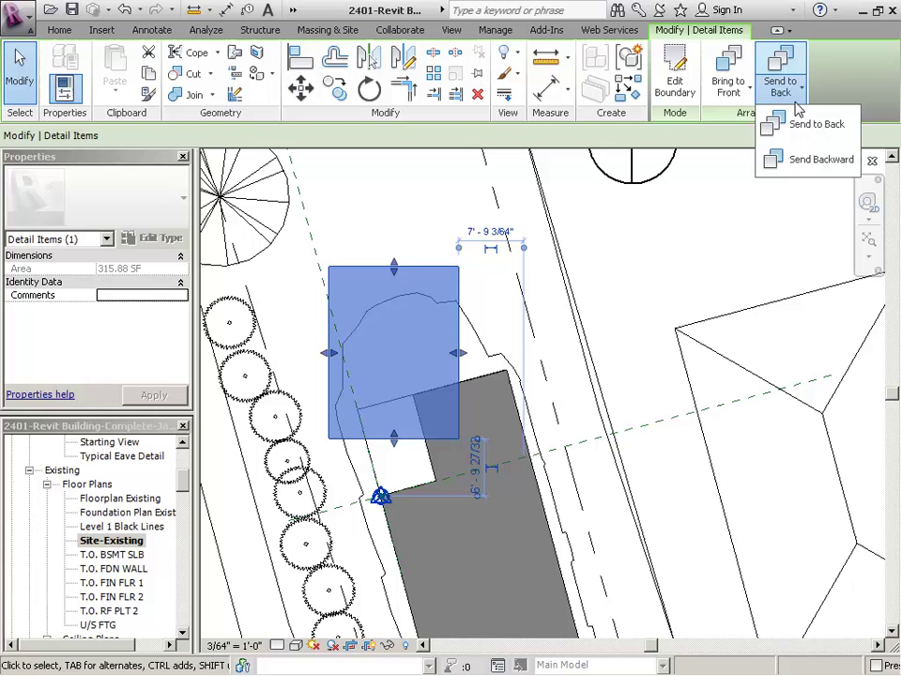
{"action": "left_click", "coordinate": [768, 159]}
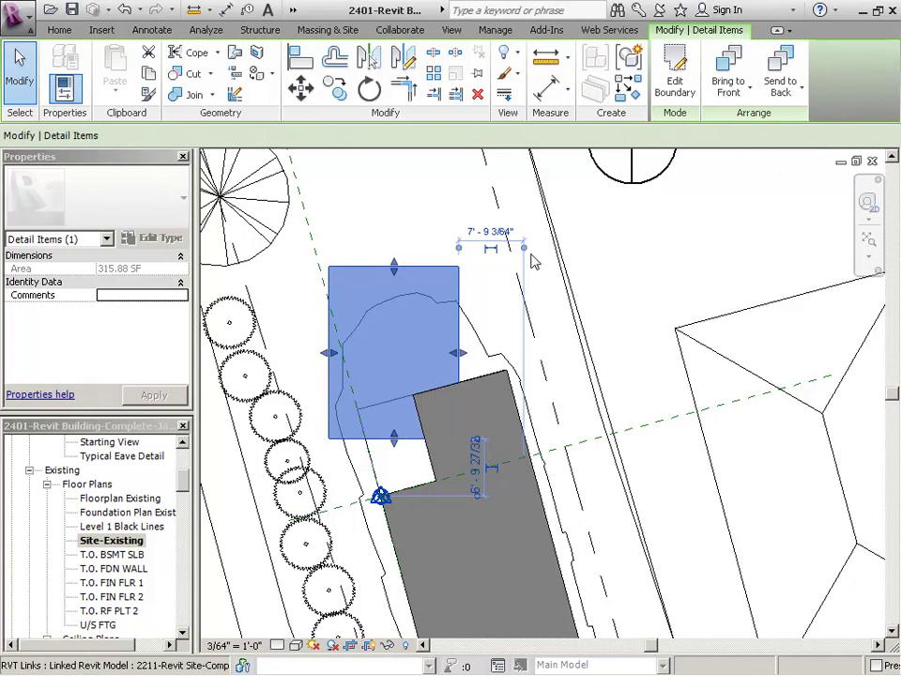
{"action": "left_click", "coordinate": [424, 325]}
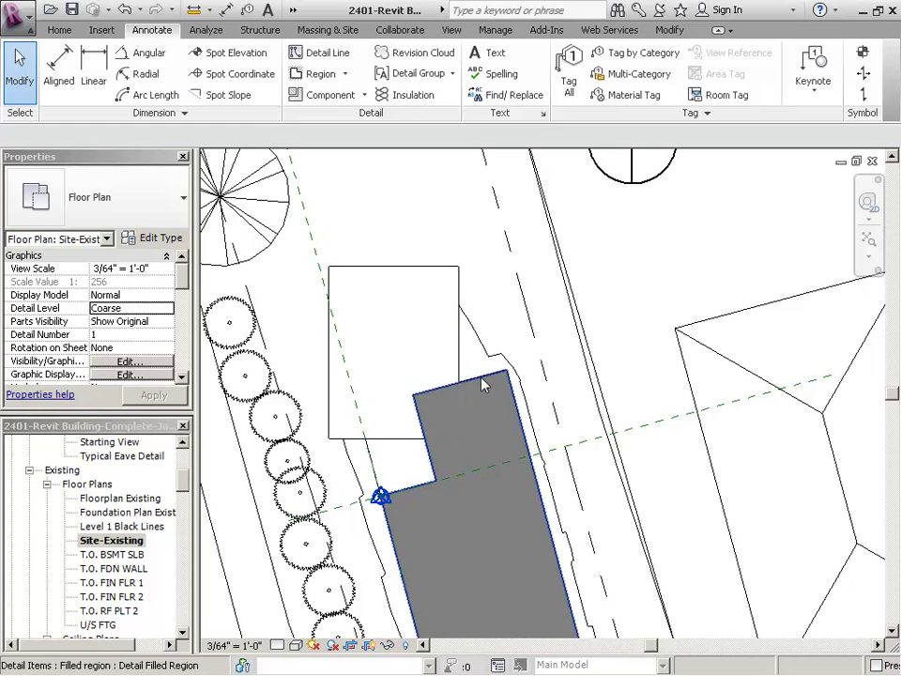
Edit the masking region's boundary and set its left edge to the Wide Lines style
{"action": "left_click", "coordinate": [459, 362]}
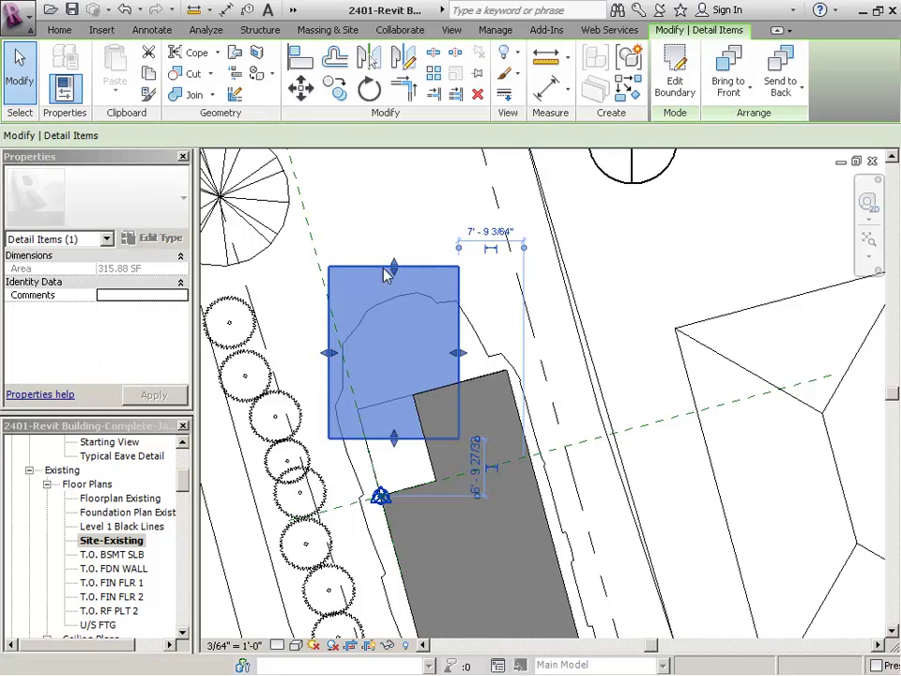
{"action": "left_click", "coordinate": [675, 83]}
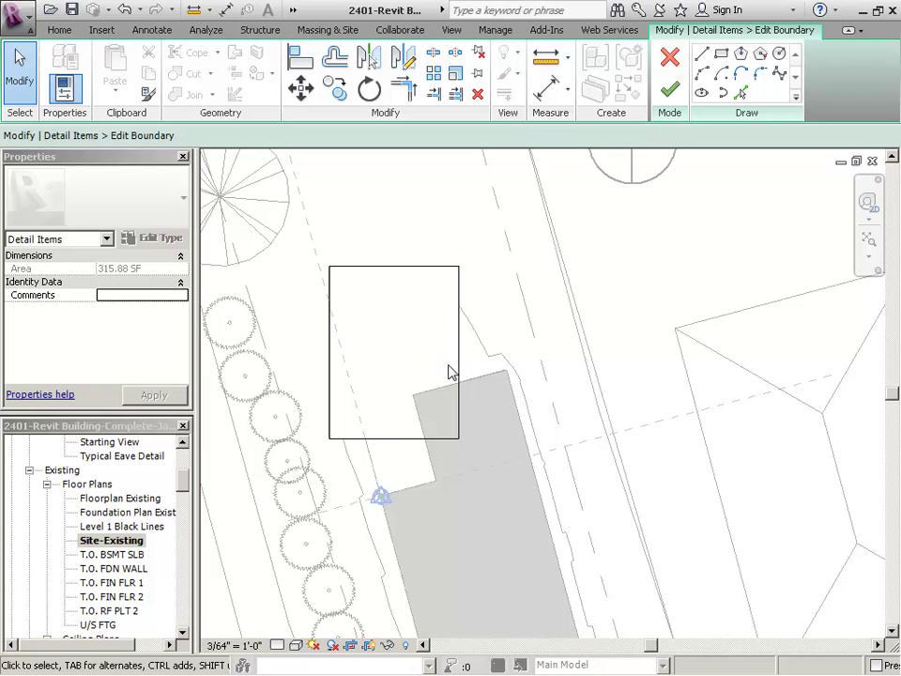
{"action": "left_click", "coordinate": [389, 438]}
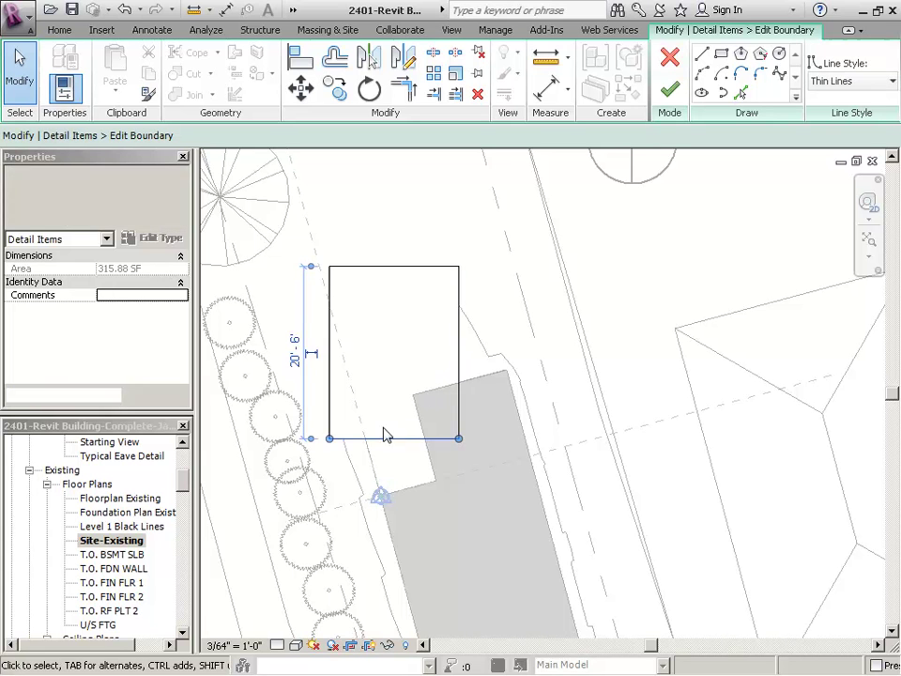
{"action": "left_click", "coordinate": [330, 417]}
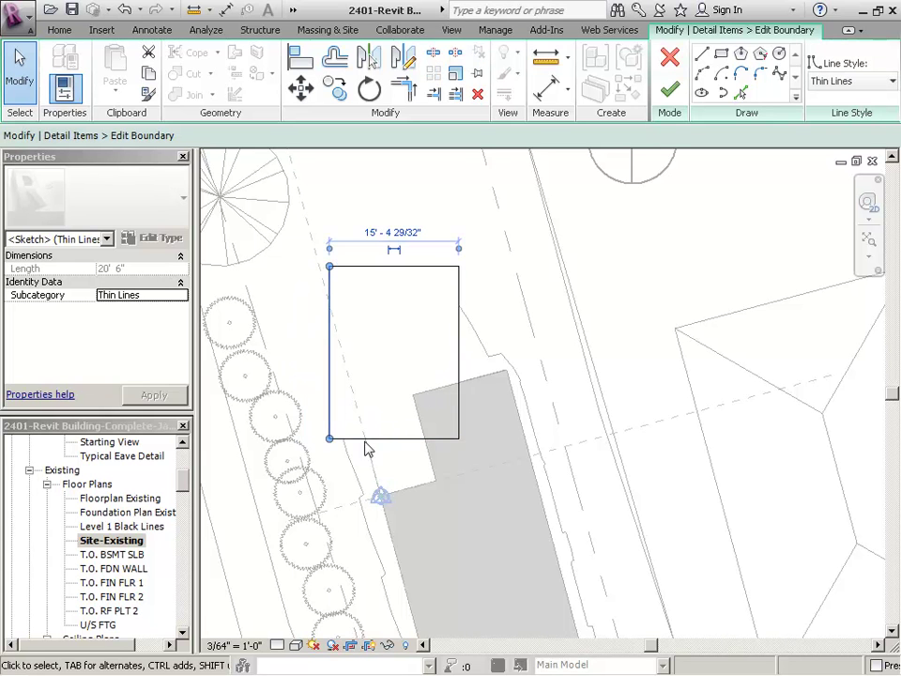
{"action": "left_click", "coordinate": [859, 81]}
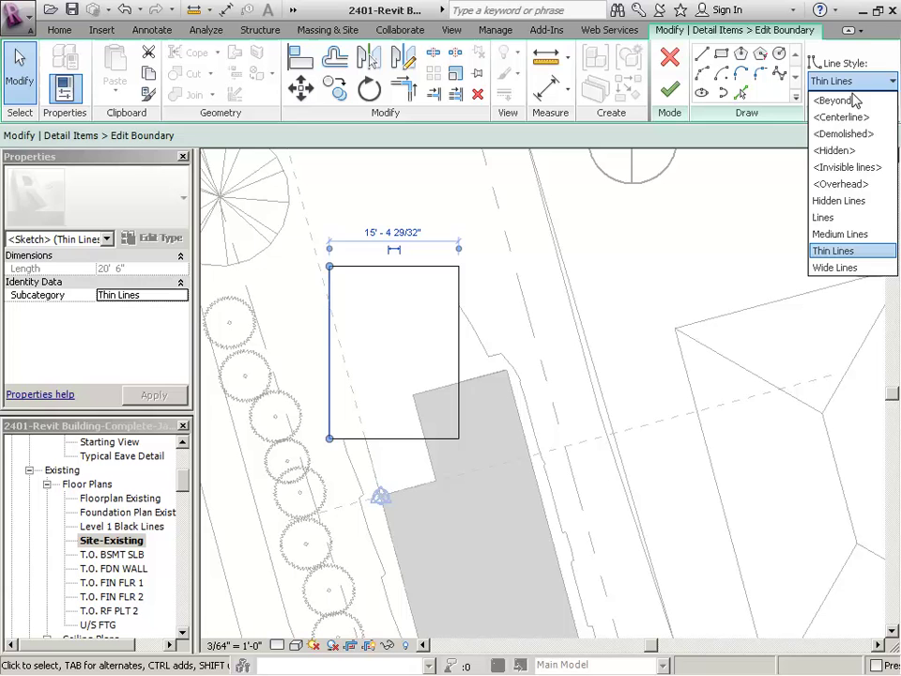
{"action": "left_click", "coordinate": [834, 267]}
{"action": "left_click", "coordinate": [357, 324]}
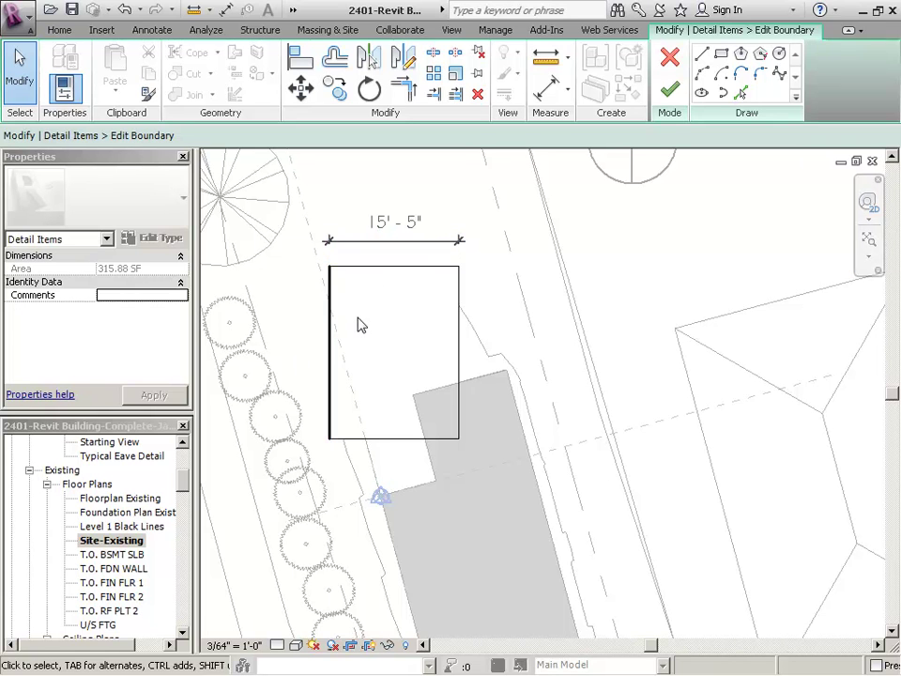
Set the masking region's right and lower edges to <Invisible lines> and finish the boundary edit
{"action": "left_click", "coordinate": [460, 322]}
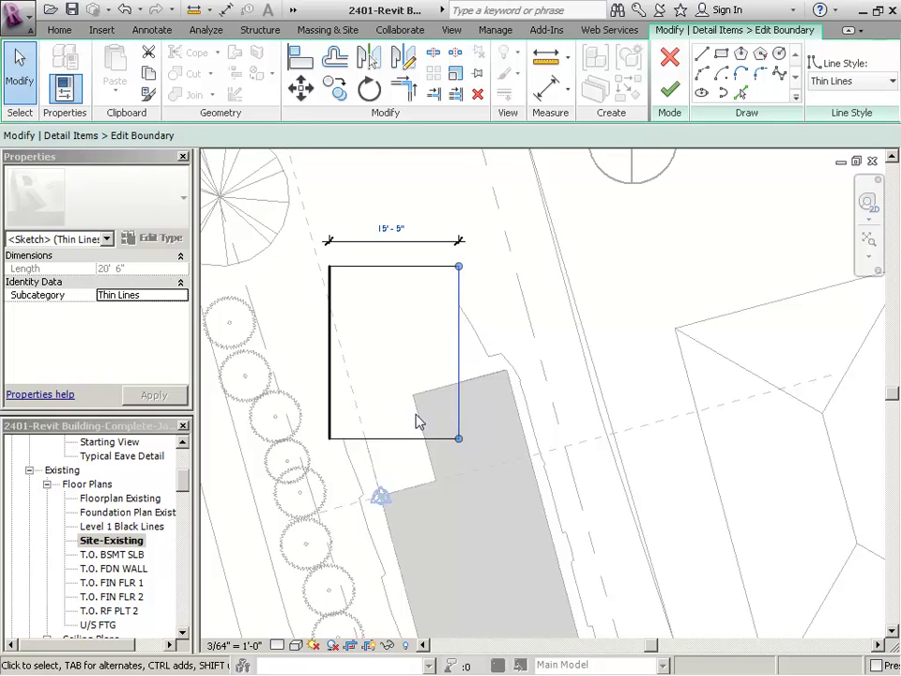
{"action": "left_click", "coordinate": [845, 81]}
{"action": "left_click", "coordinate": [842, 167]}
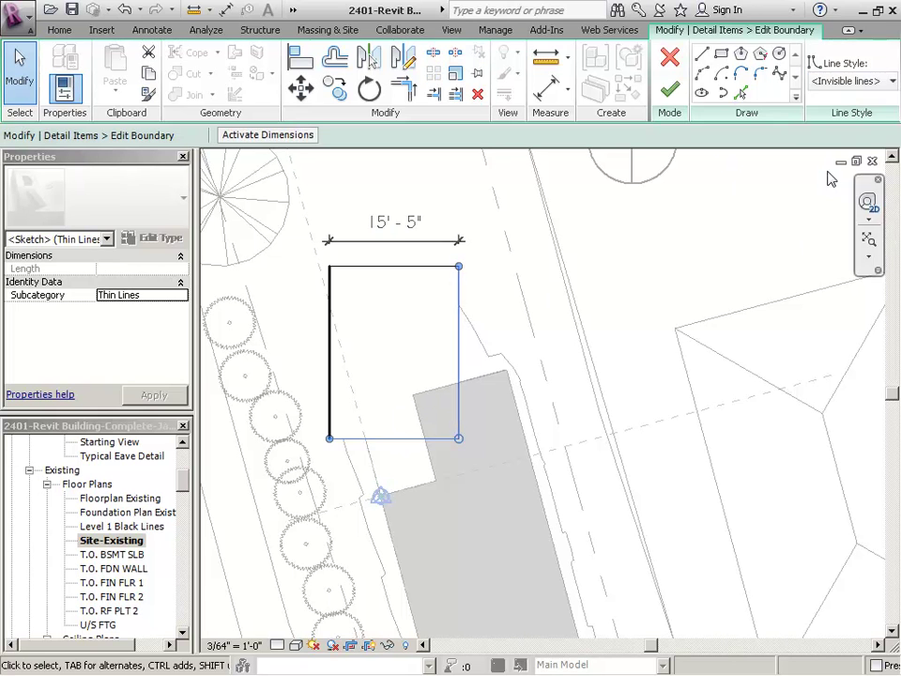
{"action": "left_click", "coordinate": [488, 273]}
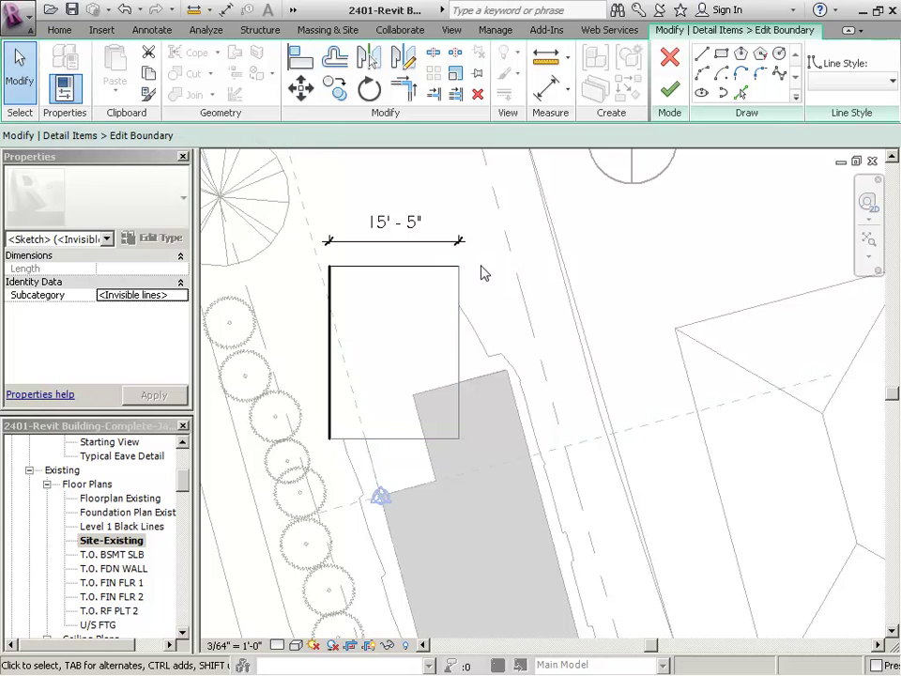
{"action": "left_click", "coordinate": [670, 89]}
{"action": "left_click", "coordinate": [555, 336]}
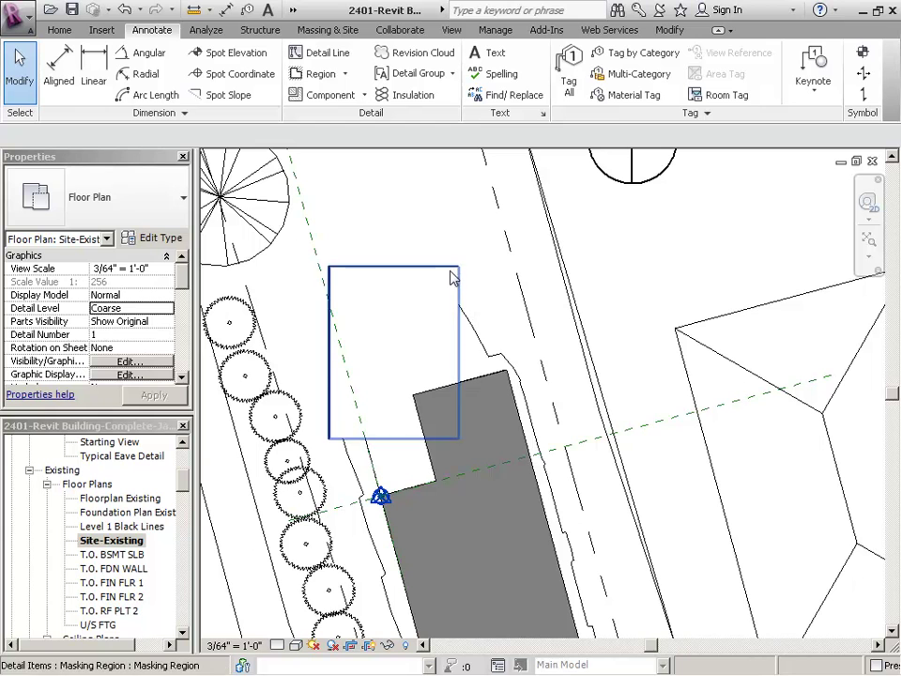
{"action": "scroll", "coordinate": [326, 277], "scroll_direction": "up", "scroll_amount": 5}
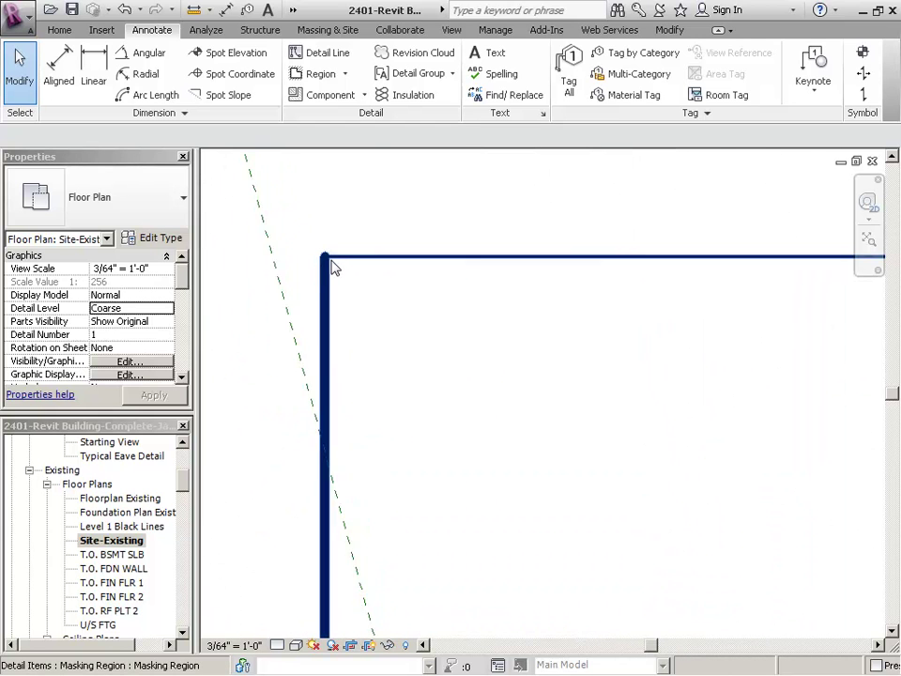
{"action": "scroll", "coordinate": [336, 318], "scroll_direction": "down", "scroll_amount": 5}
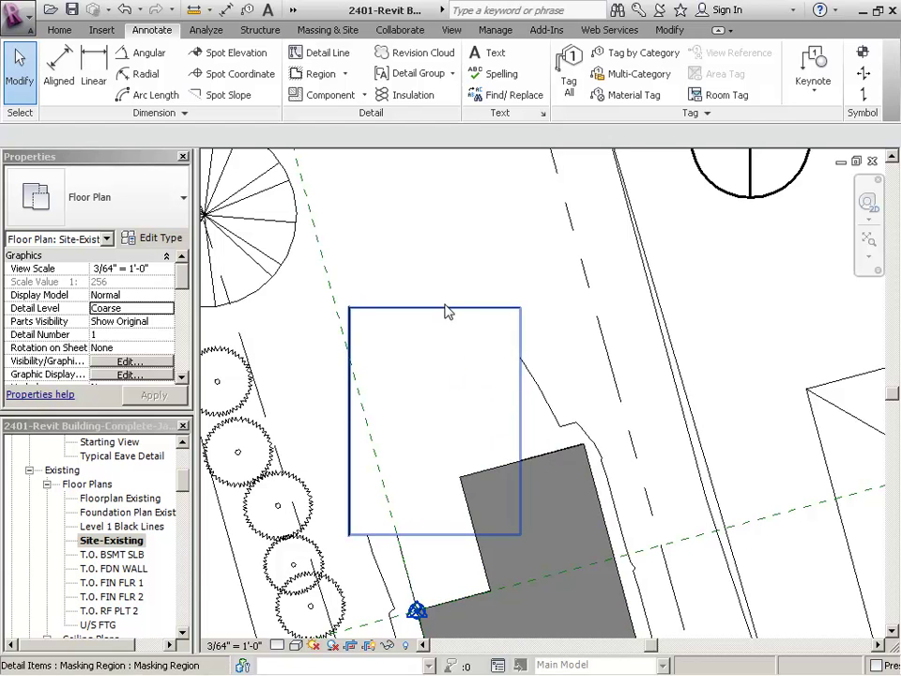
{"action": "scroll", "coordinate": [447, 312], "scroll_direction": "down", "scroll_amount": 2}
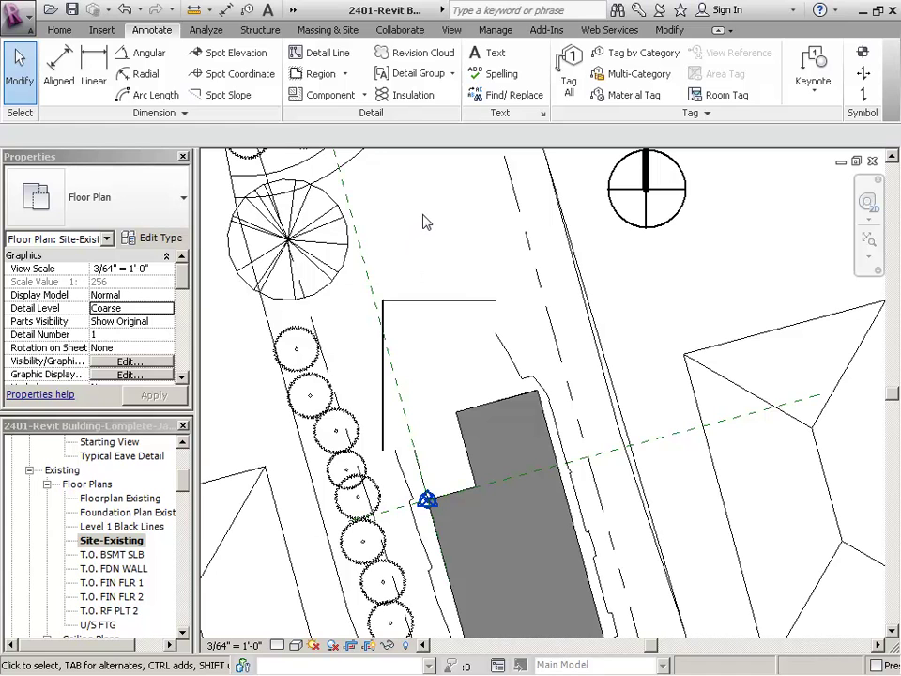